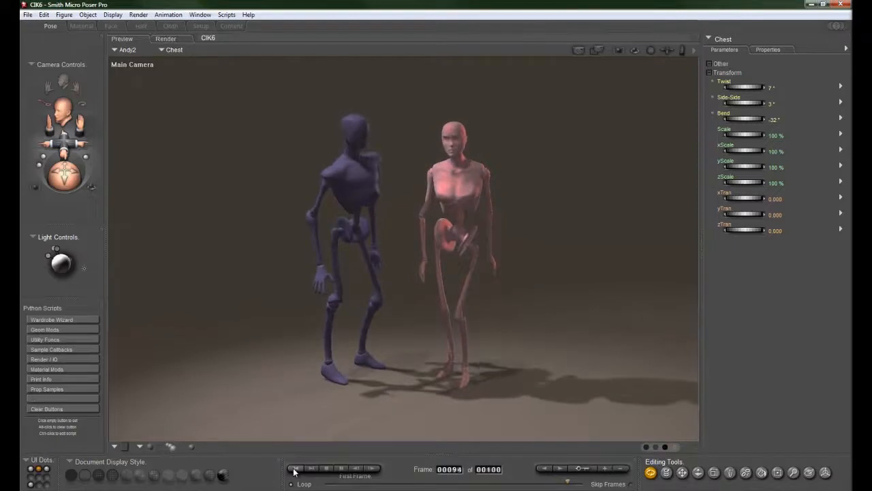
Play and scrub through the 100-frame animation to examine the timing and the roughed-in hand poses around frames 15 to 40.
click(339, 469)
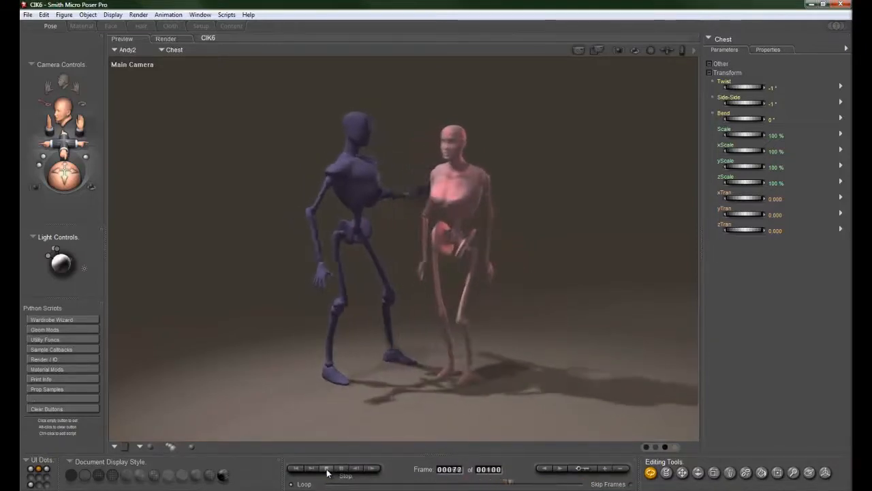
click(327, 473)
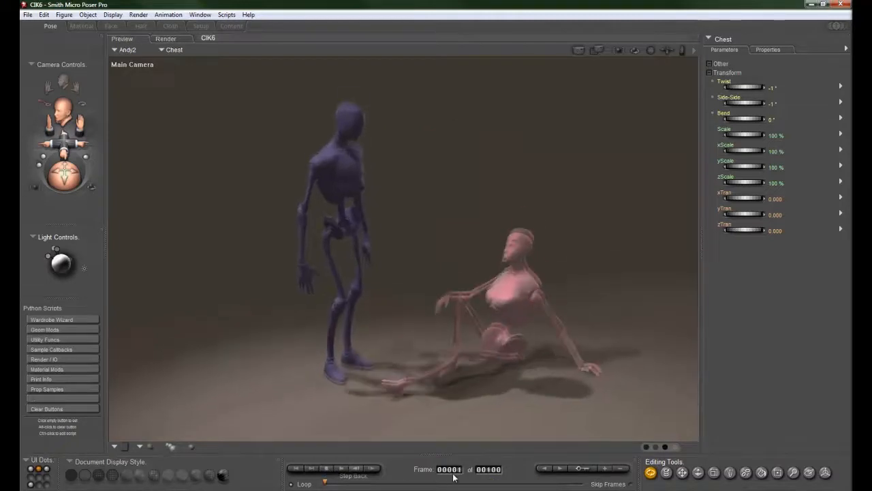
drag(335, 484, 428, 485)
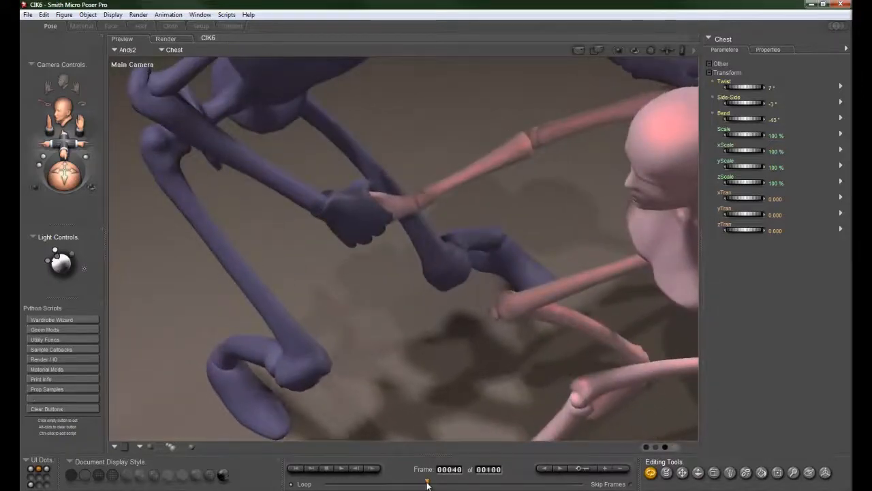
mouse_move(421, 484)
mouse_down()
mouse_move(390, 484)
mouse_move(446, 486)
mouse_move(367, 485)
mouse_up()
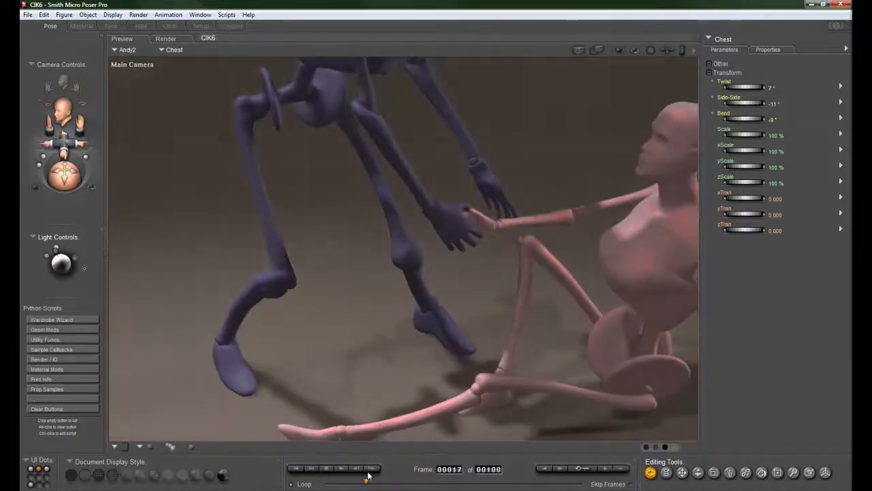
mouse_move(367, 483)
mouse_down()
mouse_move(443, 485)
mouse_move(364, 484)
mouse_up()
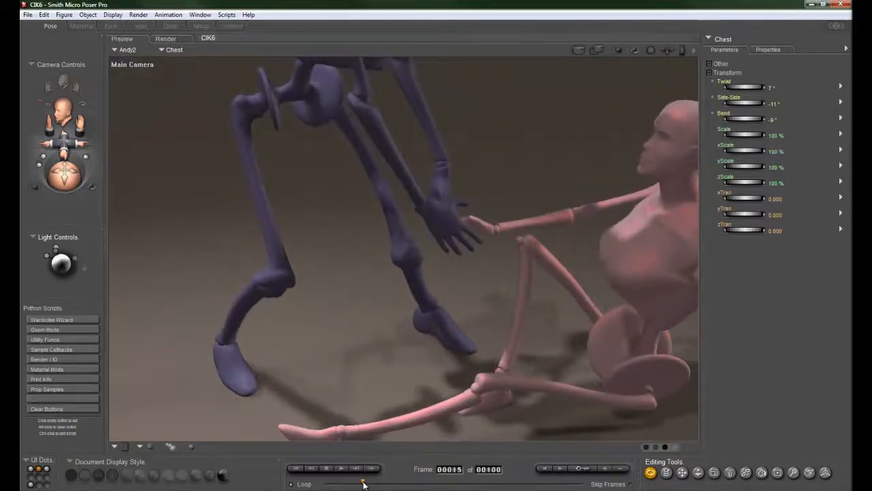
click(327, 468)
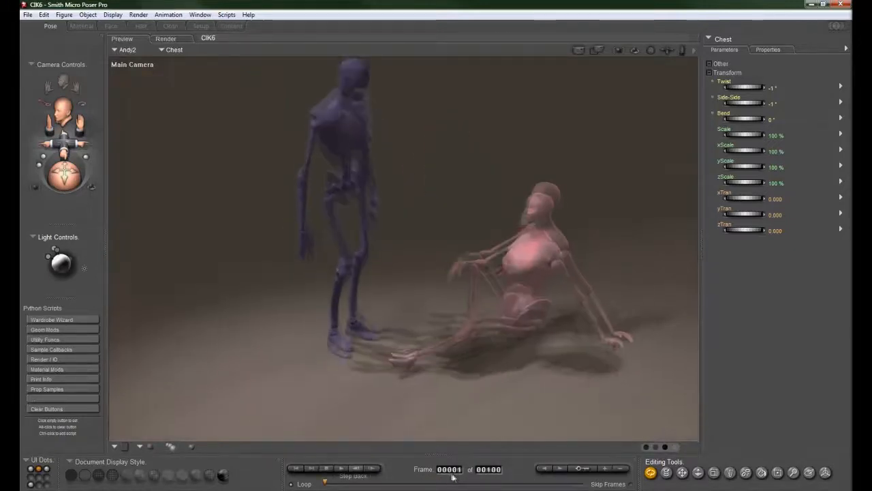
drag(327, 484, 429, 485)
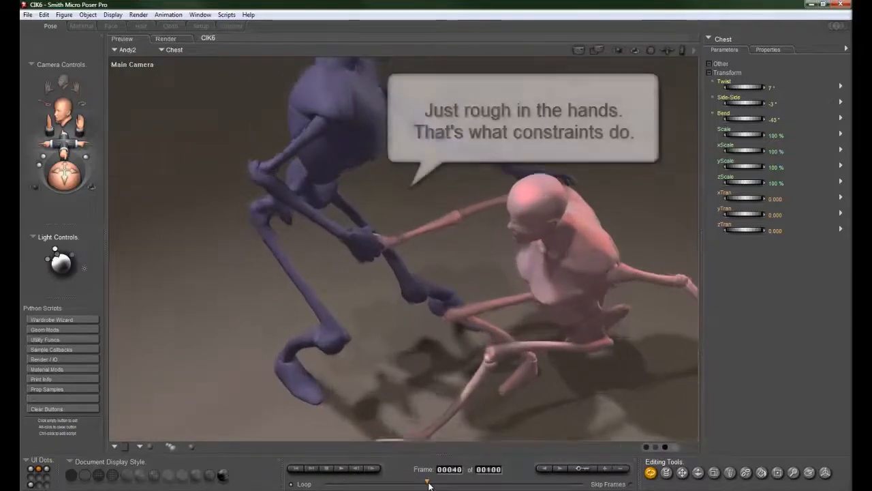
mouse_move(427, 484)
mouse_down()
mouse_move(404, 485)
mouse_move(446, 486)
mouse_move(367, 485)
mouse_up()
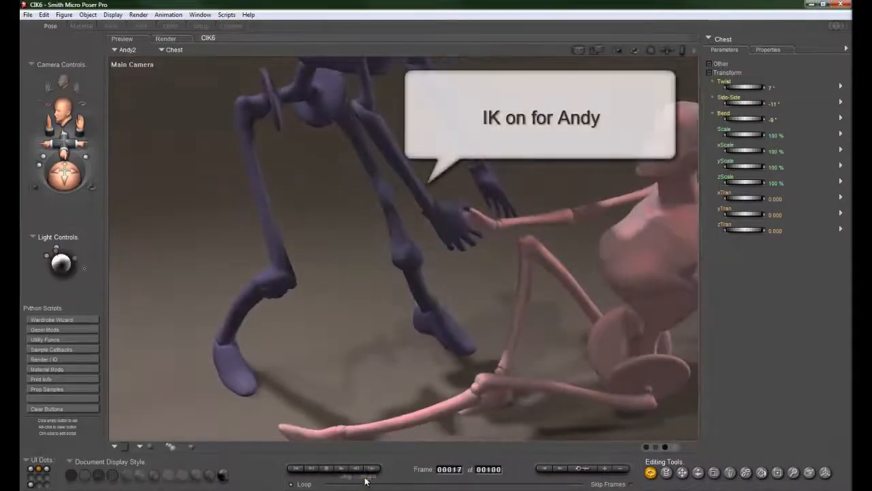
mouse_move(366, 483)
mouse_down()
mouse_move(446, 484)
mouse_move(388, 485)
mouse_up()
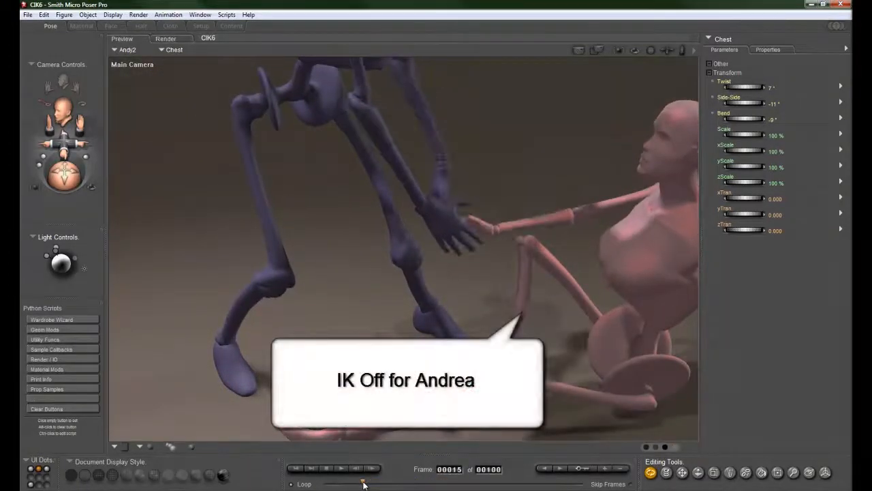
drag(365, 484, 338, 485)
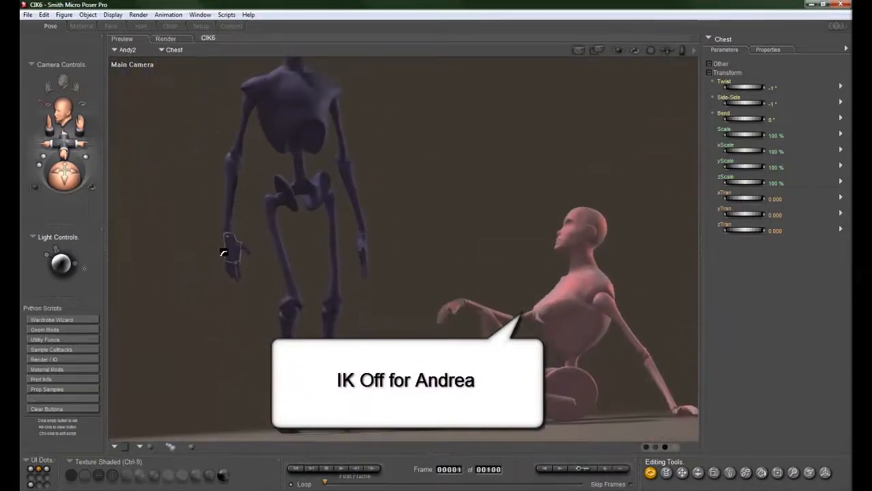
Add a constraint to Andy2's right hand at frame 1 with Andrea's Right Hand as the target.
click(225, 252)
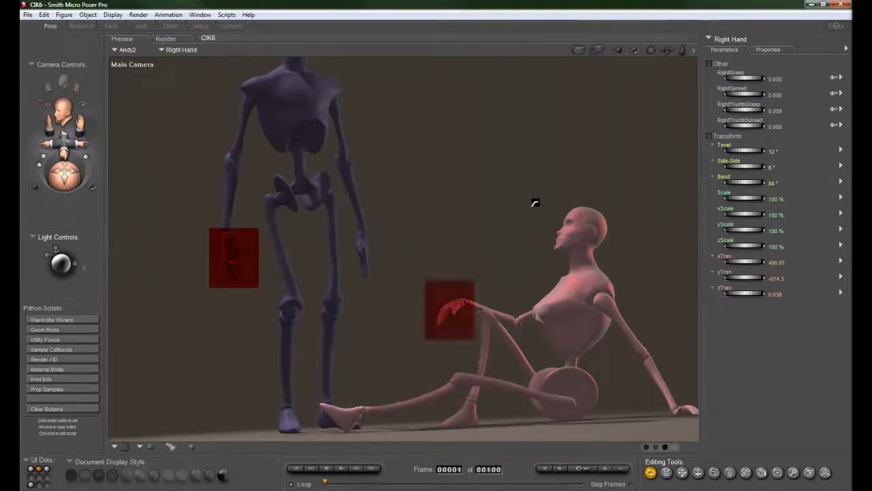
click(88, 15)
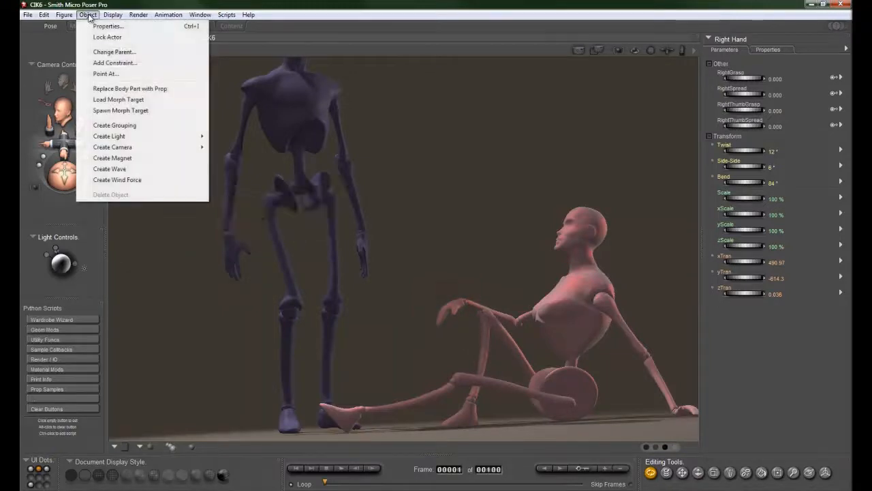
click(109, 63)
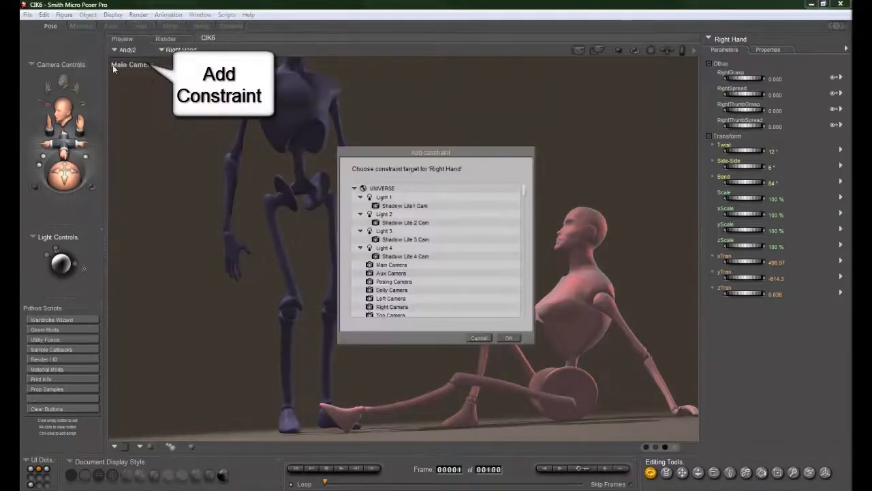
scroll(489, 203, down, 5)
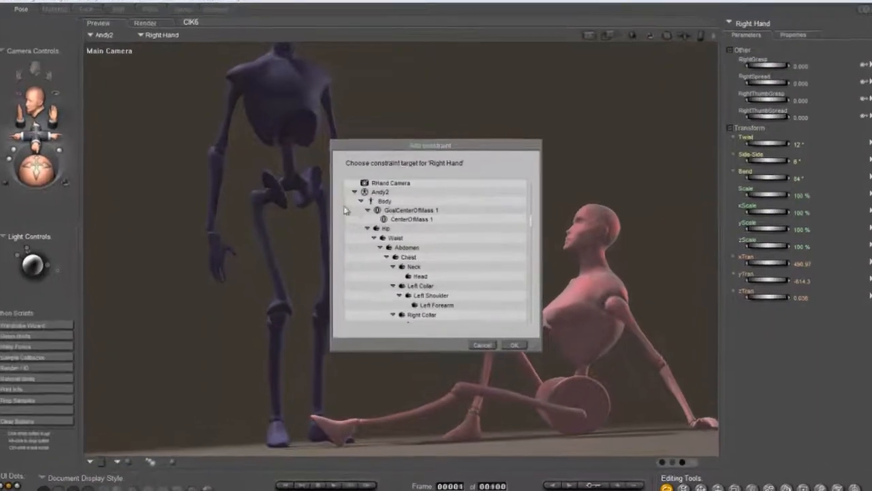
click(346, 189)
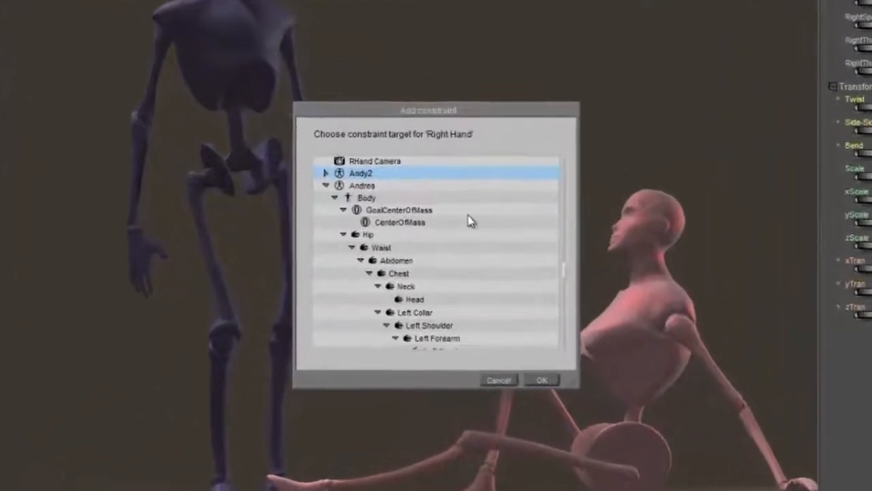
scroll(463, 226, down, 3)
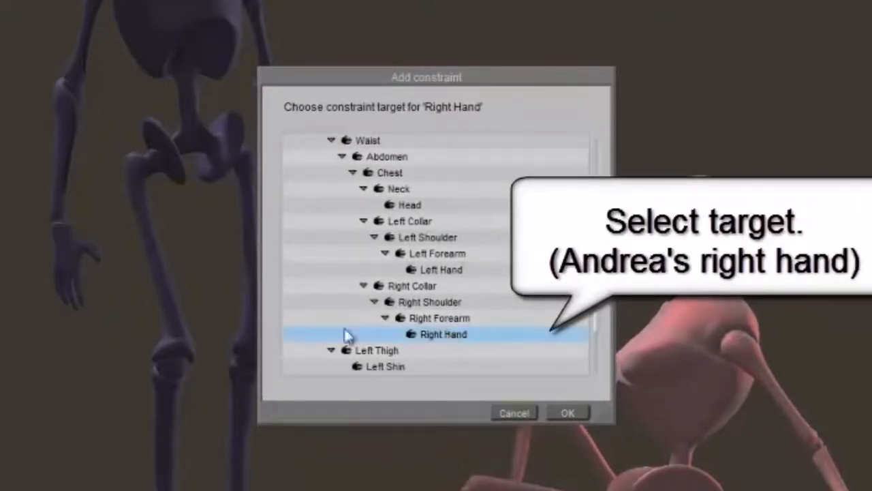
click(570, 413)
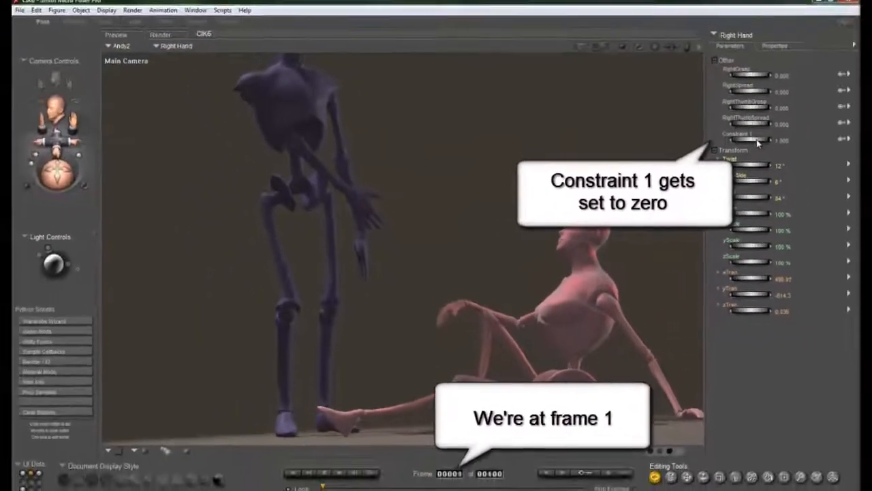
Key the right hand's Constraint 1 at 0 on frames 1 and 15 and at 1 on frame 20.
drag(789, 134, 759, 133)
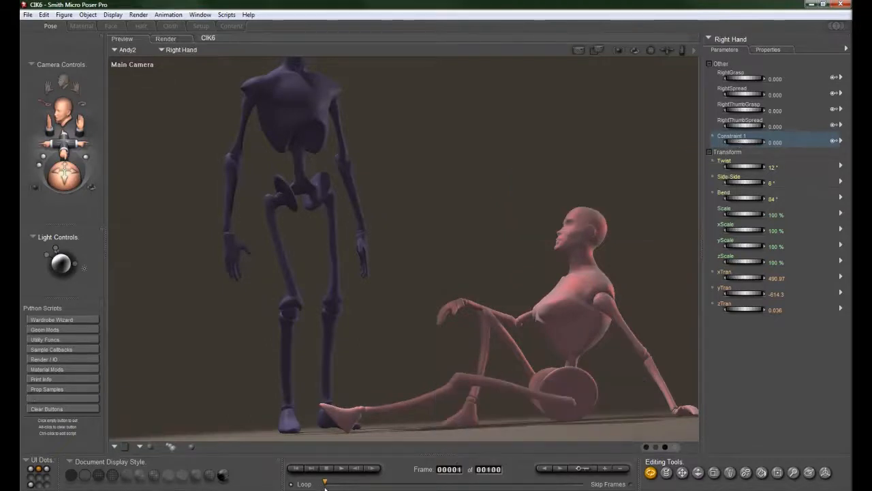
drag(326, 484, 362, 487)
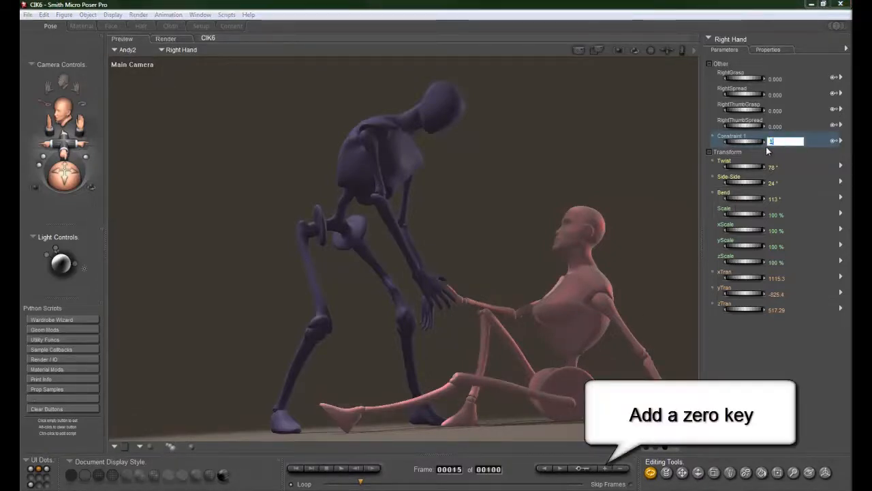
text(1)
key(Return)
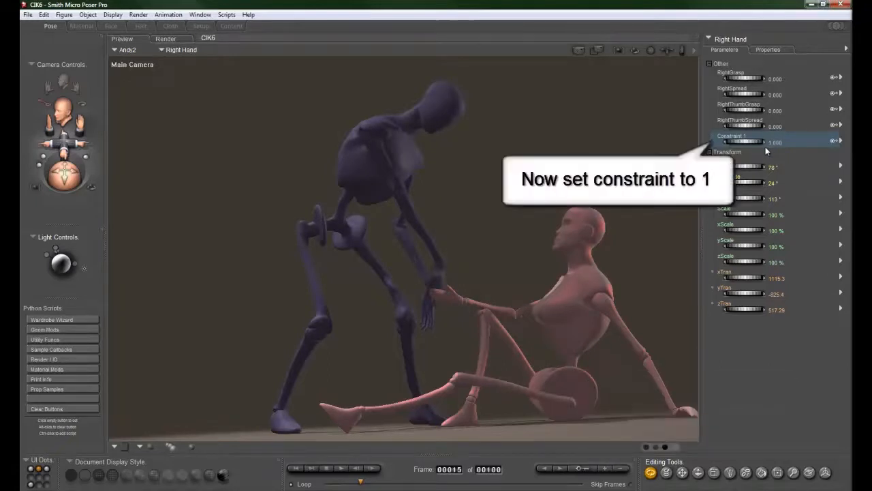
click(778, 142)
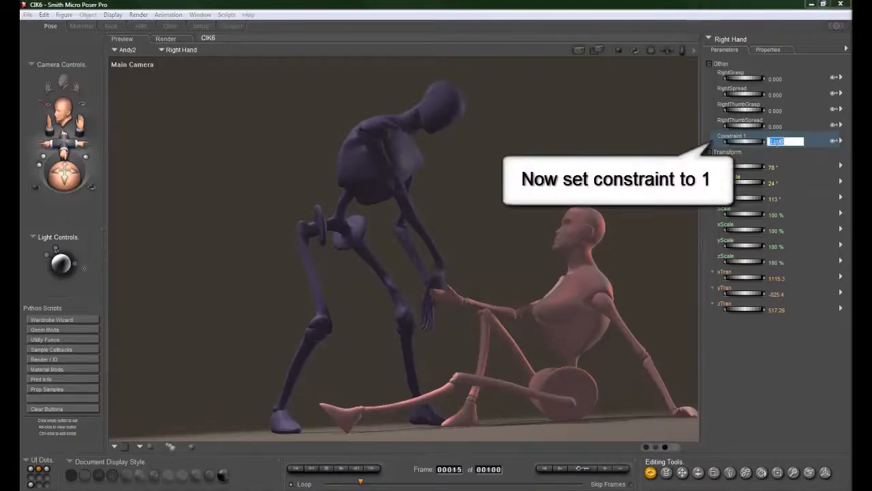
text(0)
key(Return)
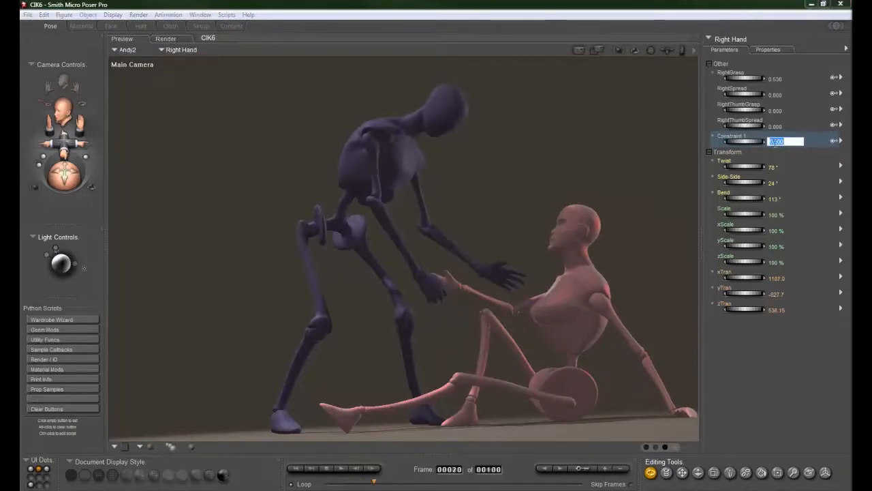
text(1)
key(Return)
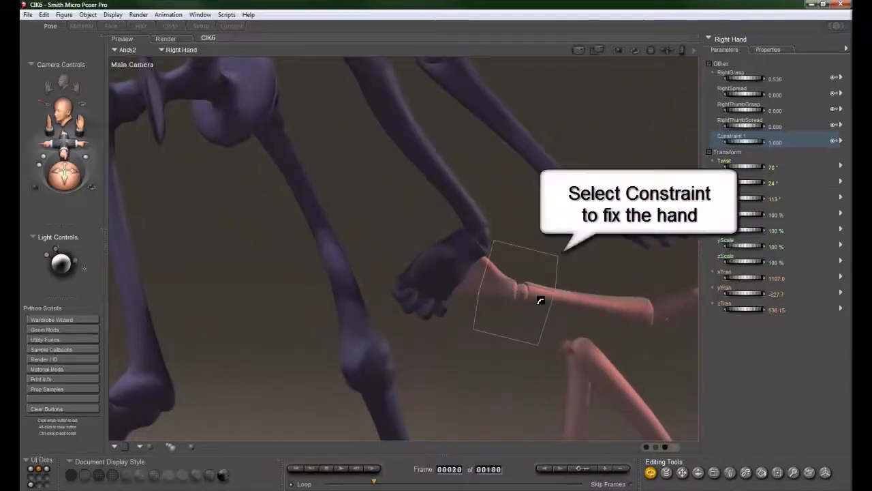
Rotate and move Constraint Grouping 1 at frame 20 so Andy2's hand grips Andrea's, with yRotate about 118°, zRotate -14° and xRotate 155°.
click(541, 300)
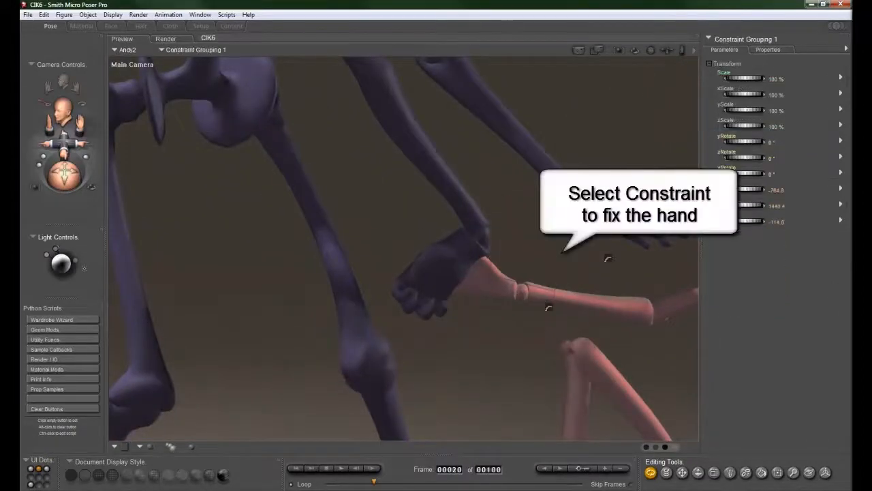
click(825, 473)
drag(583, 318, 356, 326)
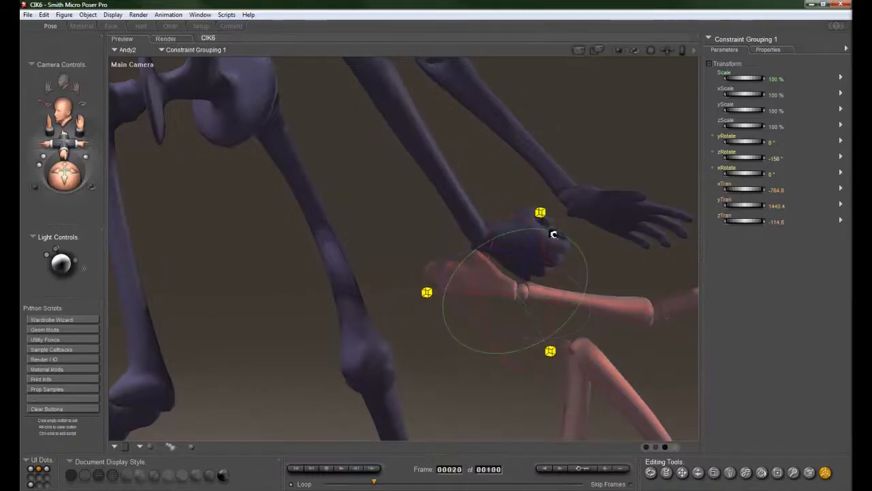
drag(558, 233, 608, 310)
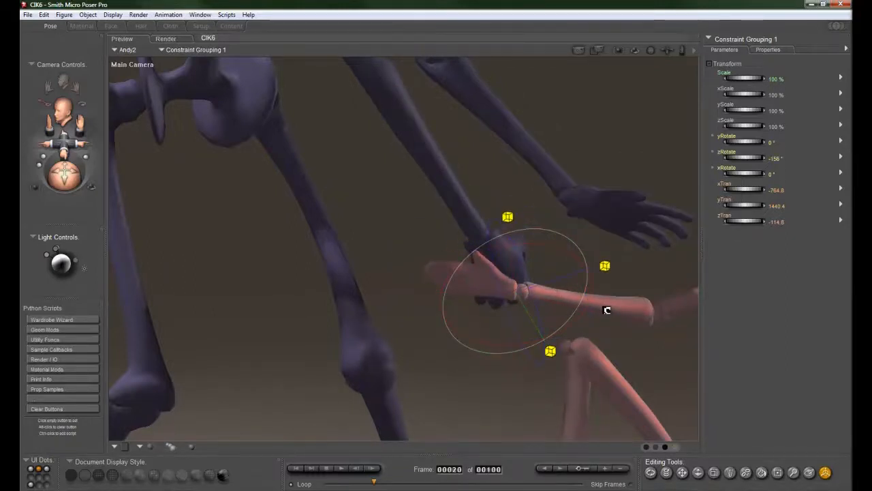
drag(577, 276, 520, 285)
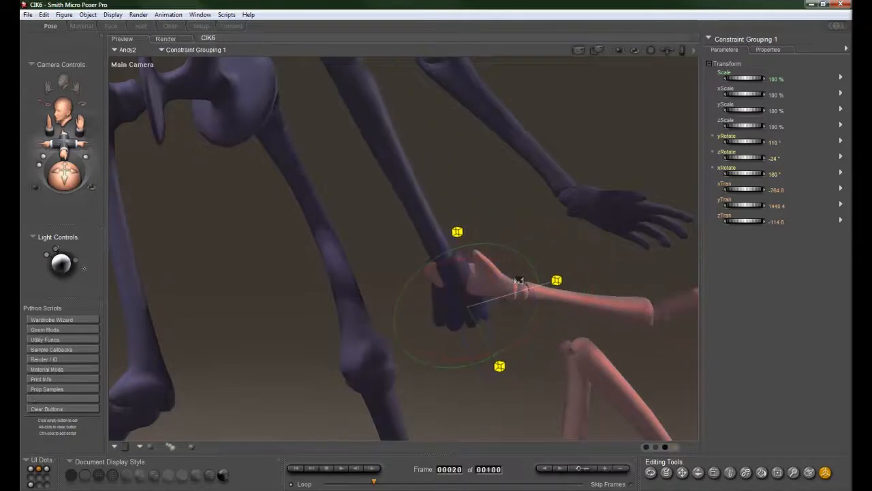
middle_drag(520, 285, 501, 273)
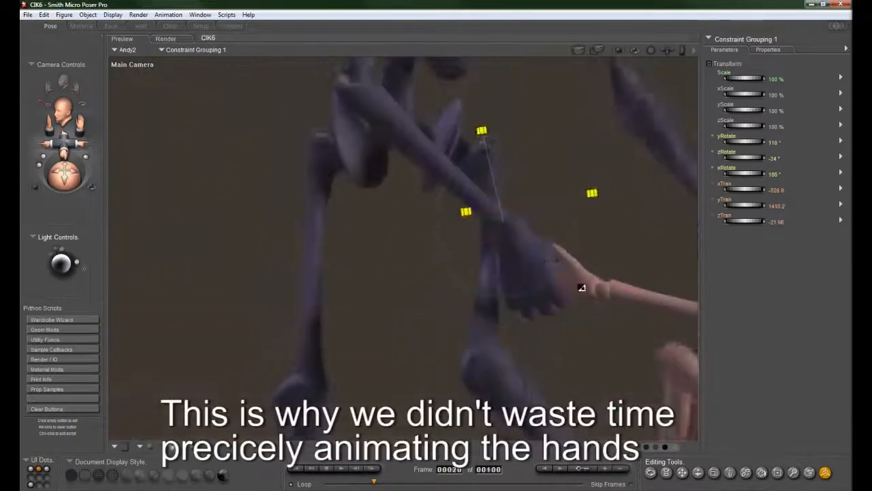
middle_drag(582, 288, 548, 231)
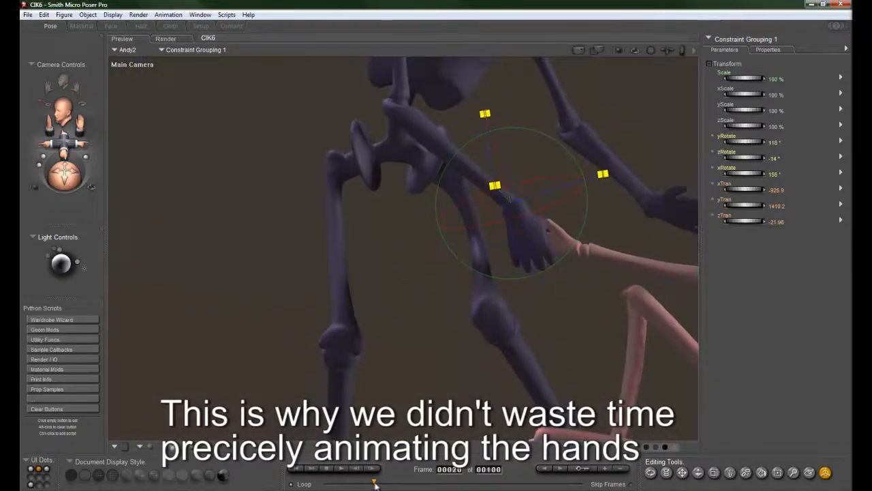
Keep the right hand's Constraint 1 at 1 until about frame 50 and key it at 0 on frame 60 to release the grip.
drag(374, 484, 444, 483)
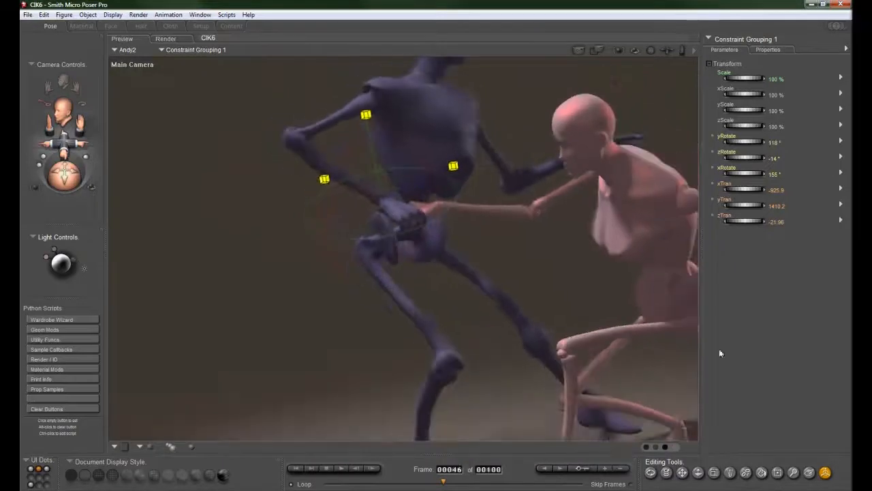
mouse_move(443, 483)
mouse_down()
mouse_move(476, 483)
mouse_move(456, 483)
mouse_up()
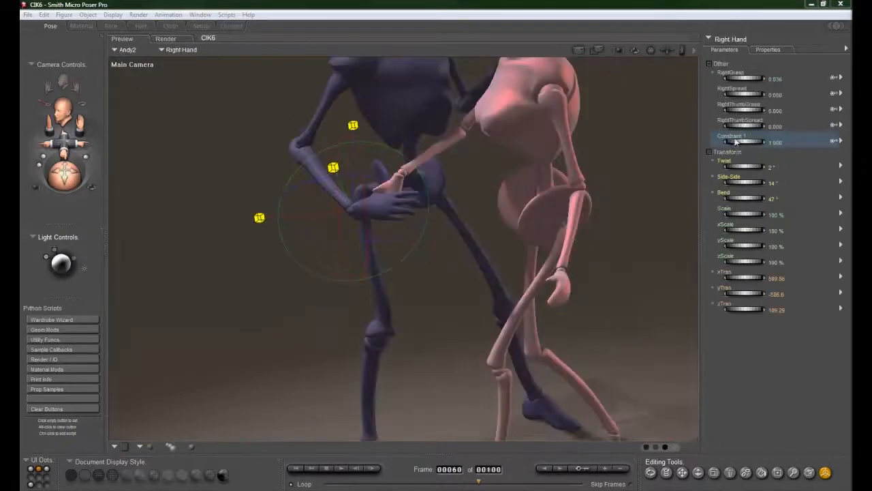
mouse_move(739, 143)
mouse_down()
mouse_move(727, 146)
mouse_move(772, 146)
mouse_move(717, 150)
mouse_move(794, 150)
mouse_move(741, 150)
mouse_up()
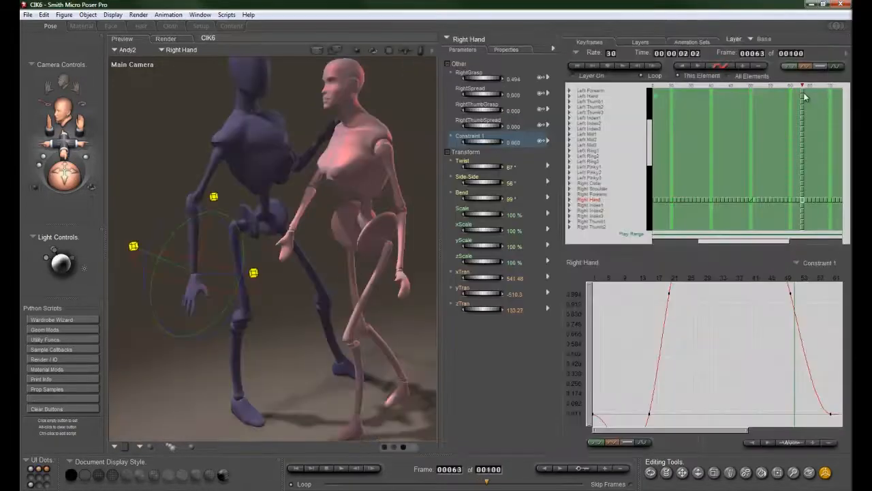
Examine Andy2's right-hand keyframes and the Constraint 1 curve around frame 51 while scrubbing the animation.
drag(802, 95, 755, 100)
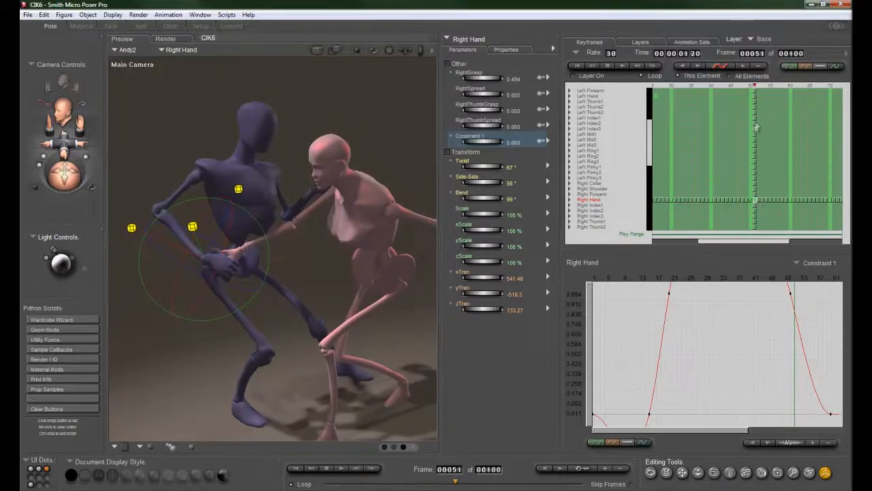
click(756, 199)
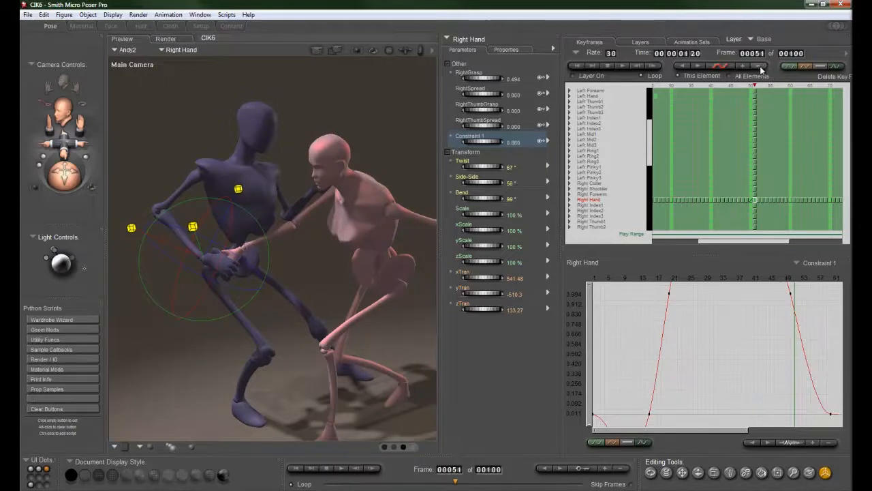
drag(756, 88, 787, 89)
mouse_move(759, 94)
mouse_down()
mouse_move(704, 100)
mouse_move(798, 101)
mouse_move(756, 103)
mouse_up()
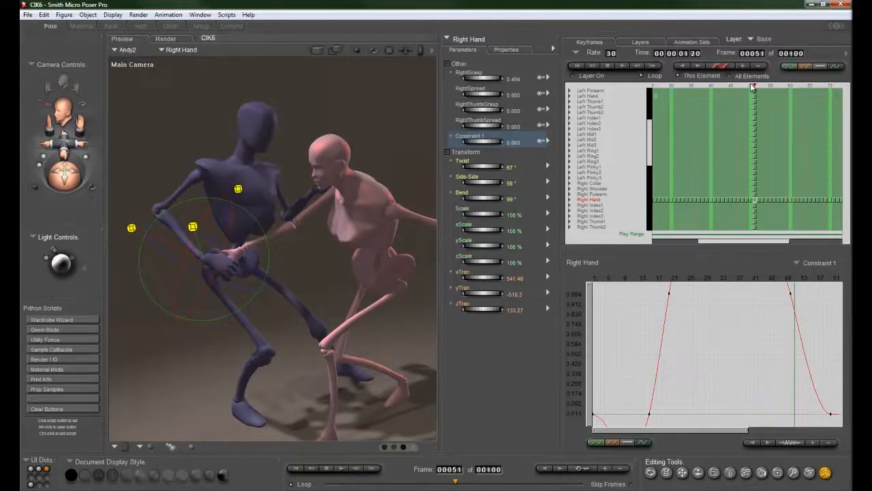
Scrub between frames 50, 60 and 30 to check how Andy2's right hand holds and releases the grip.
drag(755, 87, 751, 99)
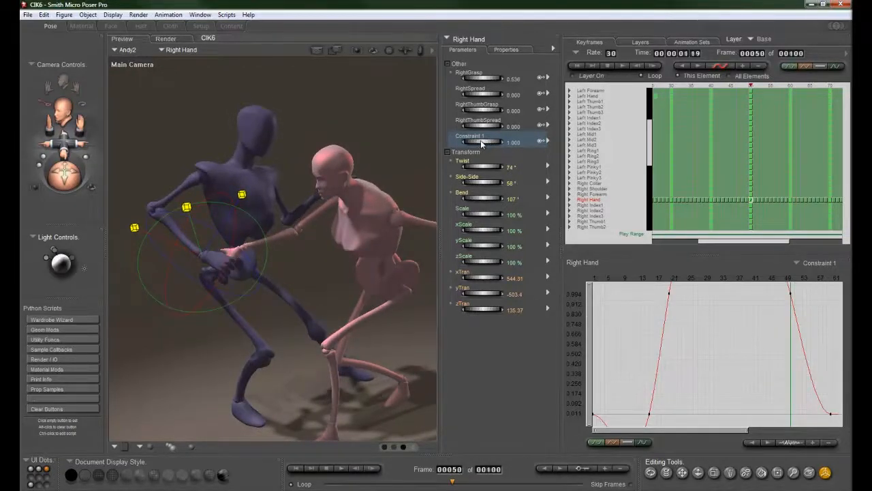
click(793, 86)
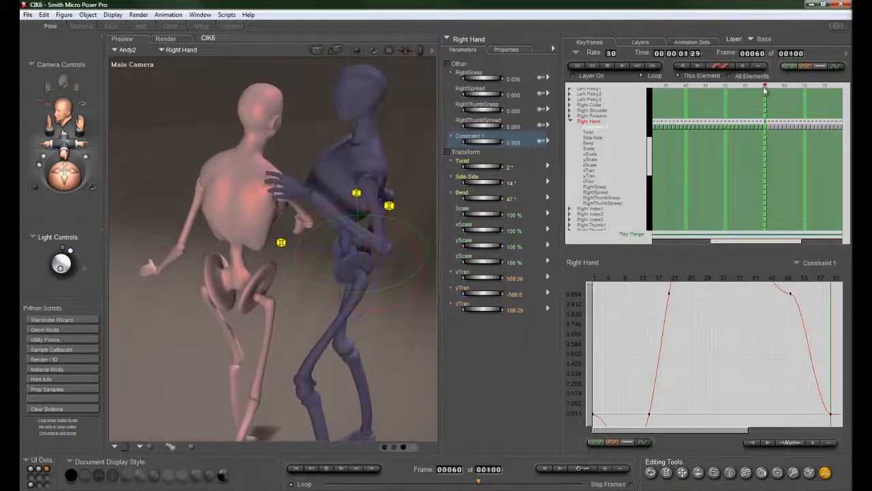
drag(767, 89, 723, 98)
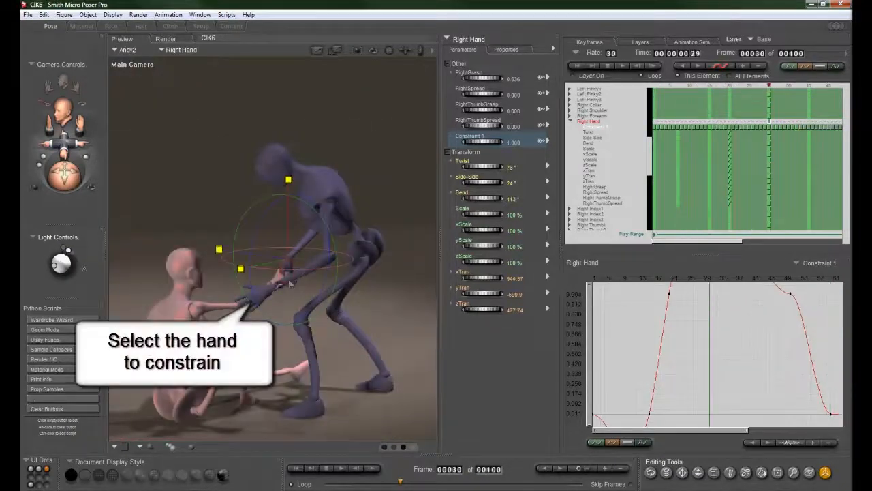
Add a constraint to Andy2's left hand at frame 30 with Andrea's Right Collar as the target.
click(251, 290)
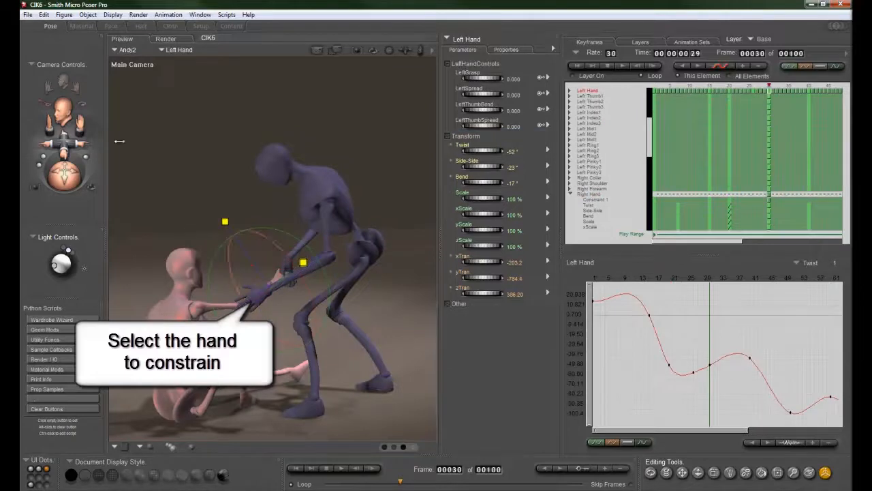
click(83, 15)
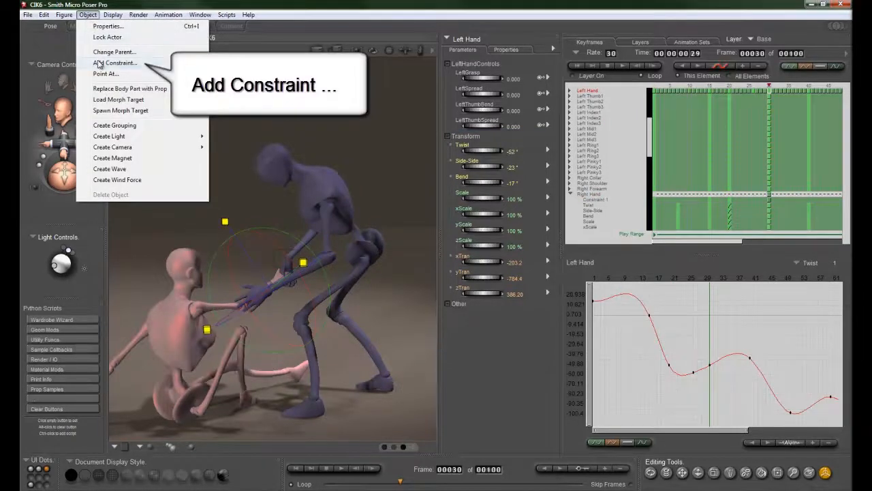
click(99, 63)
scroll(446, 240, down, 3)
scroll(447, 239, down, 2)
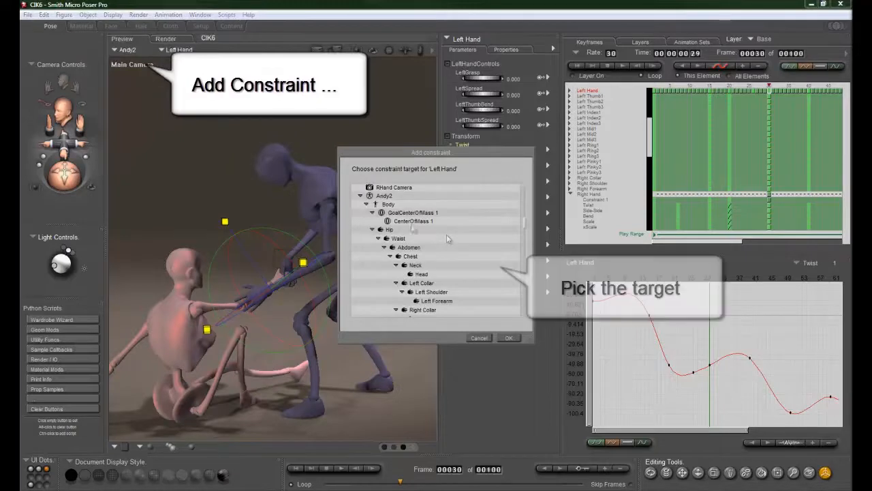
click(360, 196)
scroll(446, 262, down, 2)
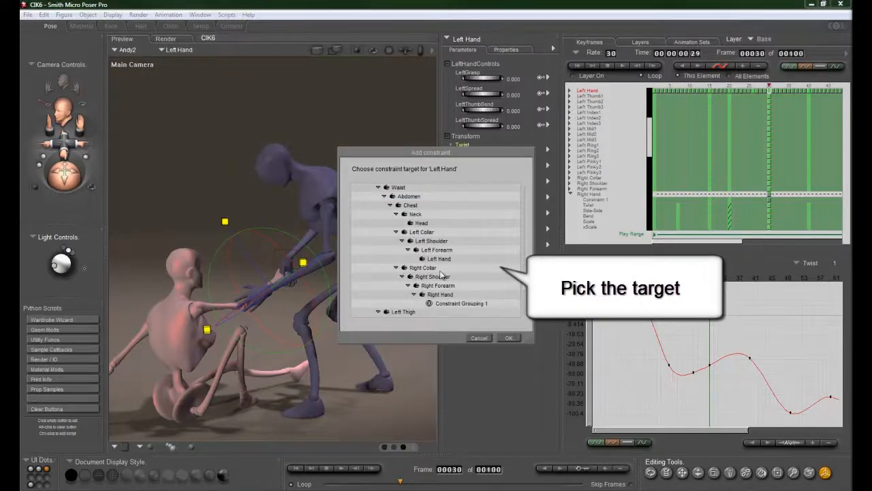
click(423, 268)
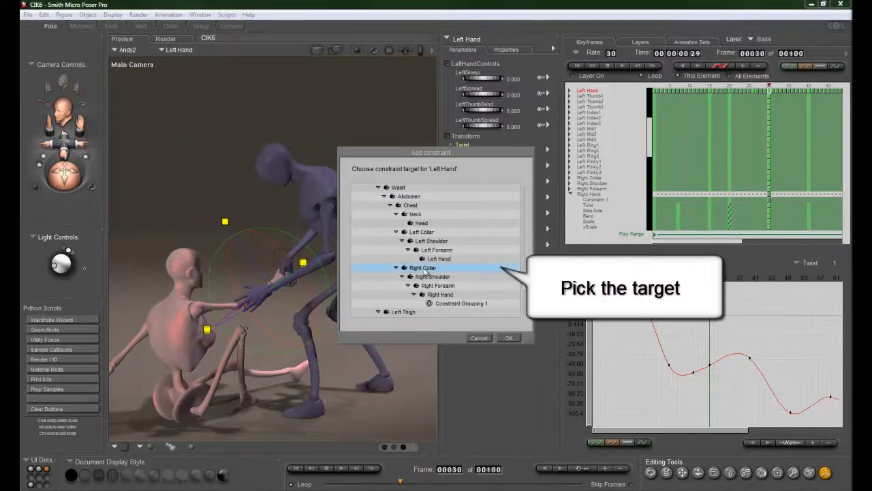
click(509, 339)
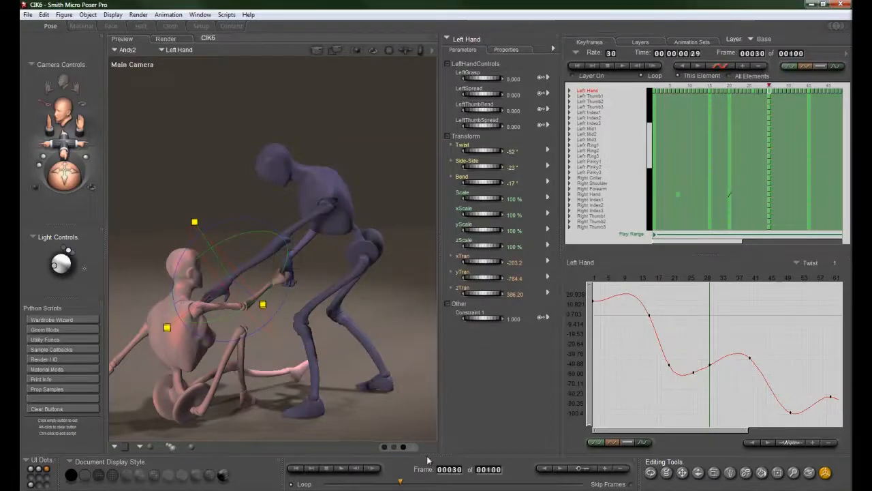
Key the left hand's Constraint 1 at 0 on frames 1 and 30 and at 1 on frame 40.
drag(359, 486, 324, 483)
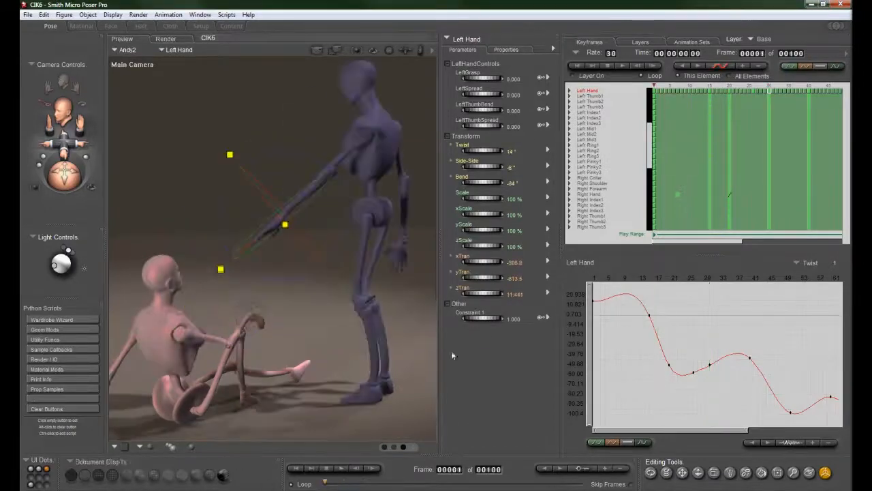
click(518, 317)
text(0)
key(Return)
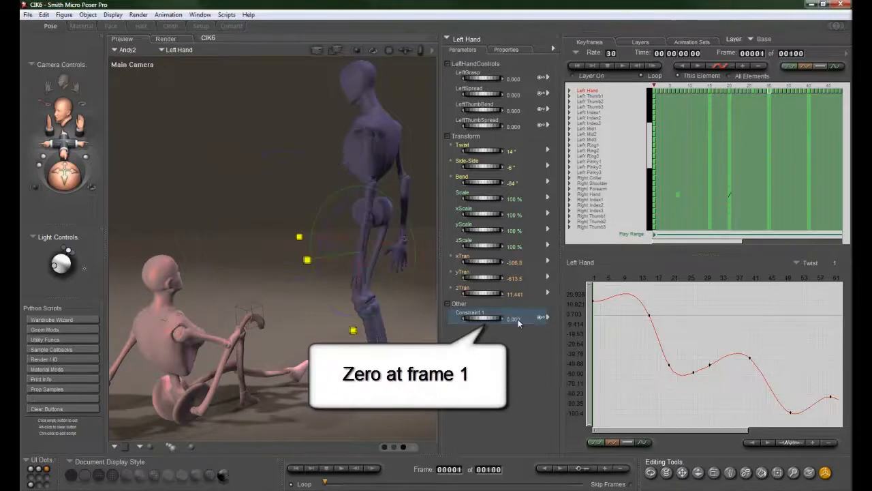
mouse_move(325, 484)
mouse_down()
mouse_move(427, 485)
mouse_move(401, 486)
mouse_up()
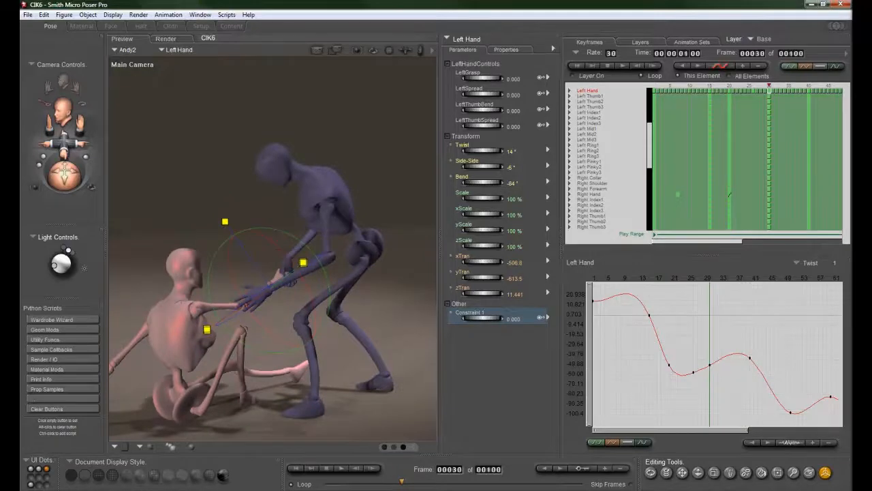
click(463, 316)
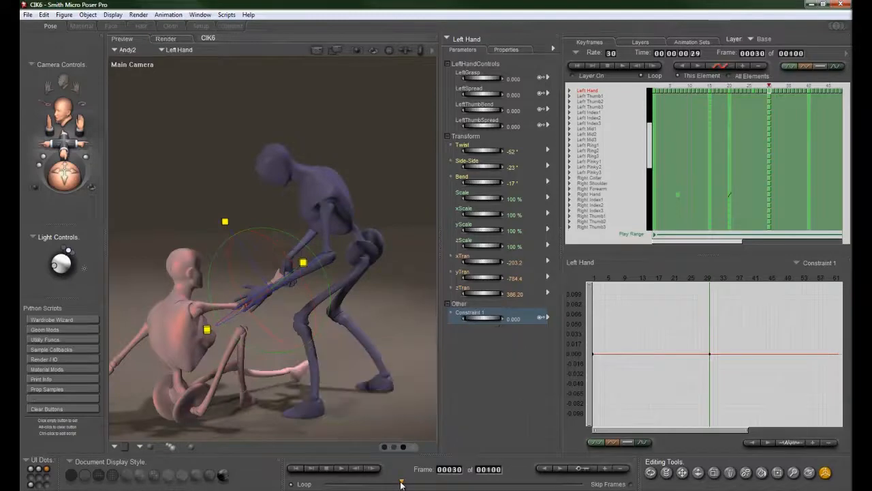
drag(403, 482, 427, 484)
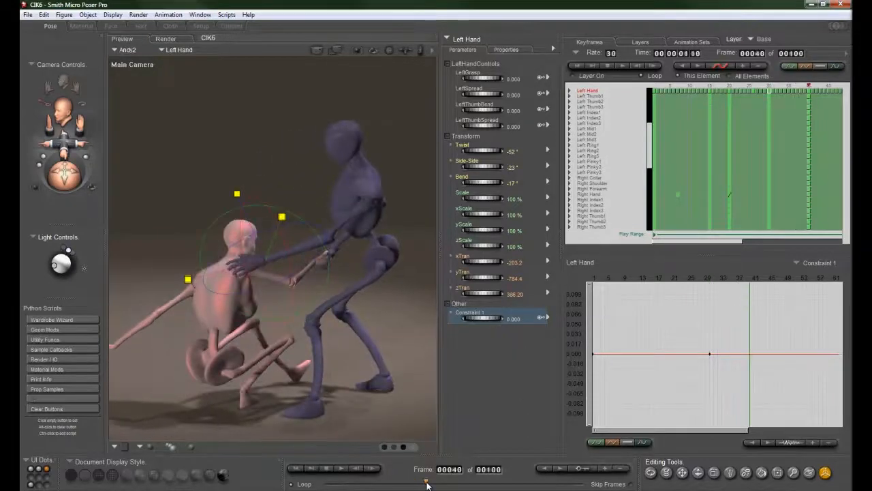
click(512, 319)
text(1)
key(Return)
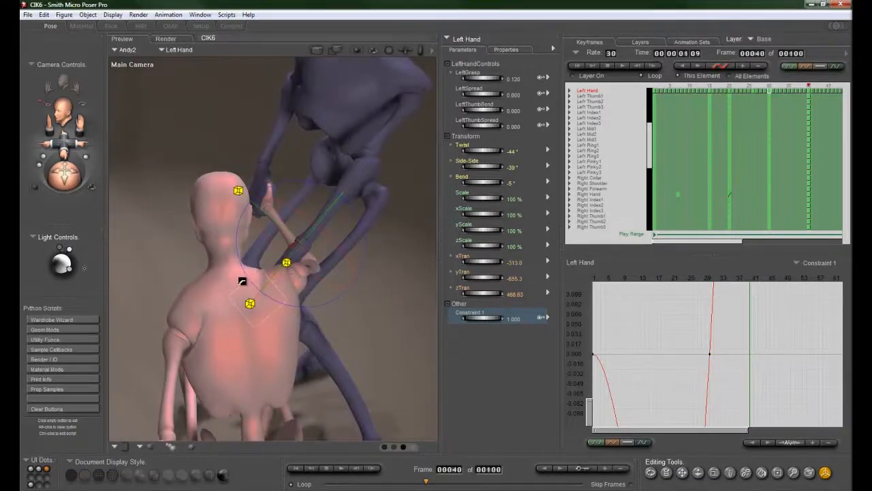
Move and rotate Constraint Grouping 2 at frame 40 to rest Andy2's left hand on Andrea's back, with yRotate -19°, zRotate 74° and xRotate 239°.
click(243, 284)
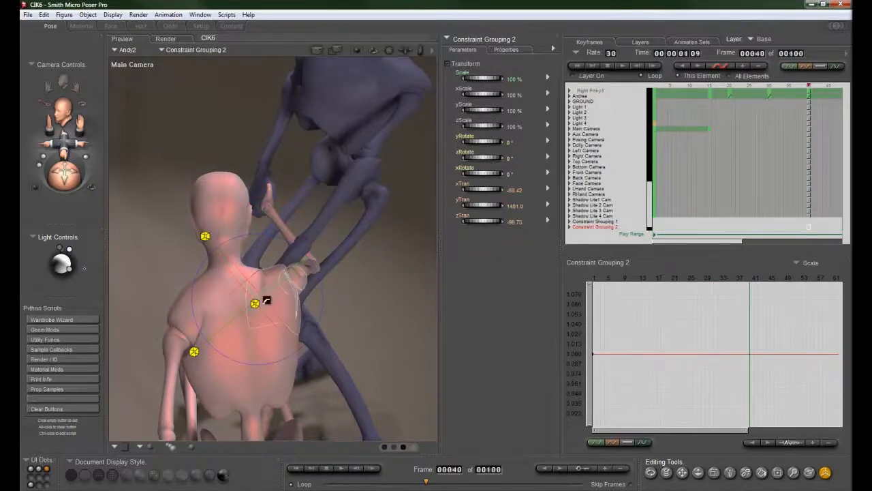
drag(233, 319, 316, 294)
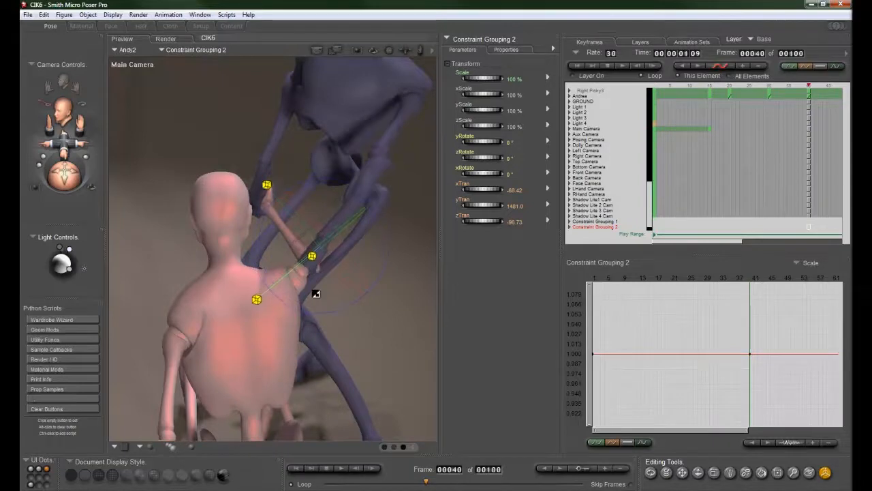
drag(384, 236, 369, 338)
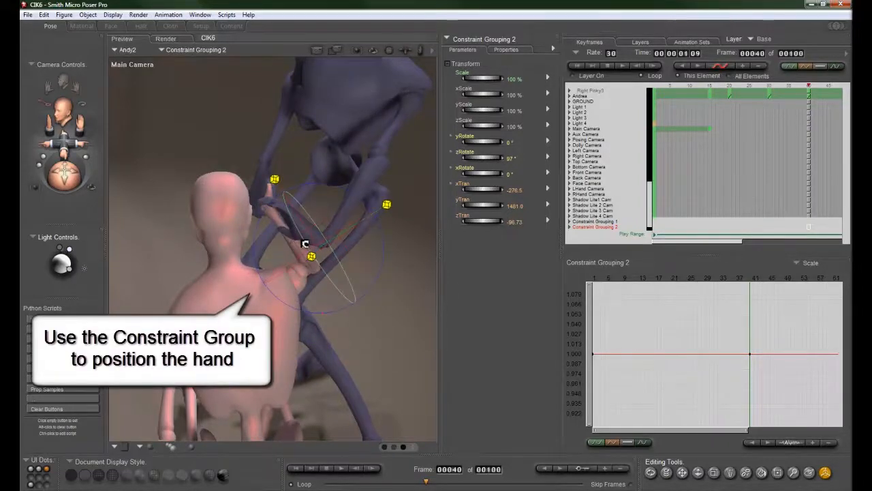
drag(321, 272, 344, 241)
Reposition Constraint Grouping 2 at frame 60 to straighten Andy2's bent left wrist, with yRotate about -54°.
drag(770, 90, 831, 96)
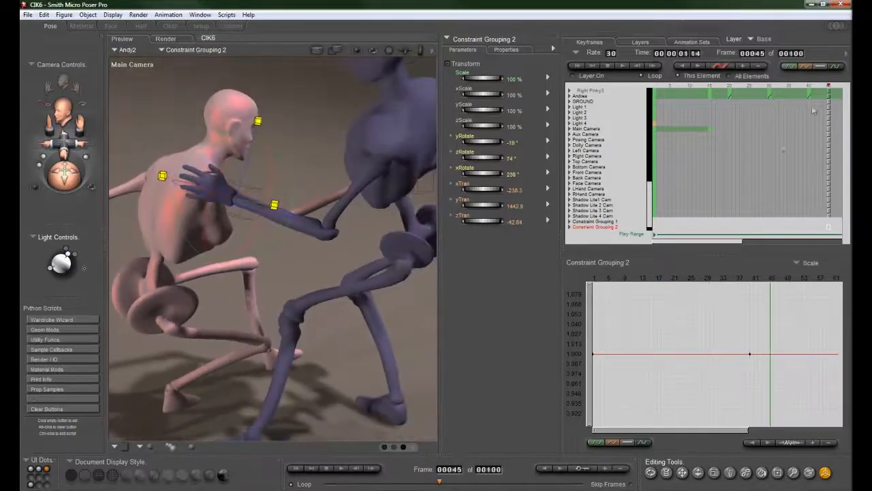
drag(694, 243, 774, 242)
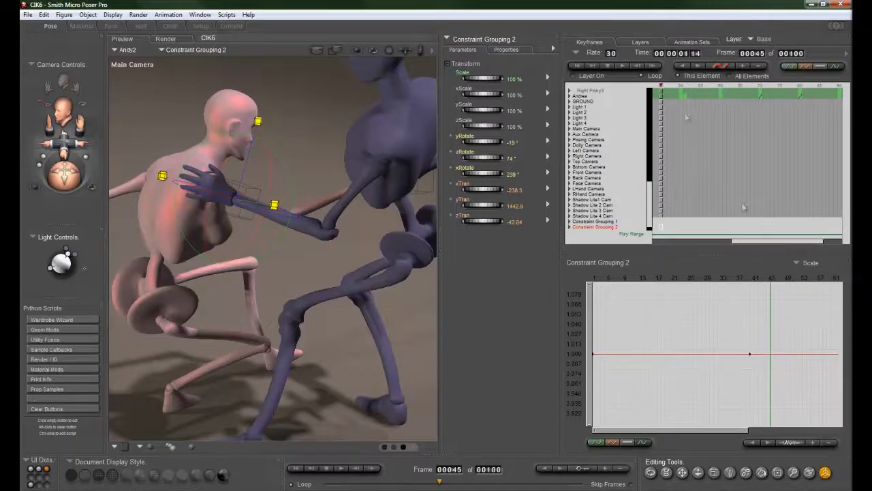
drag(662, 87, 702, 91)
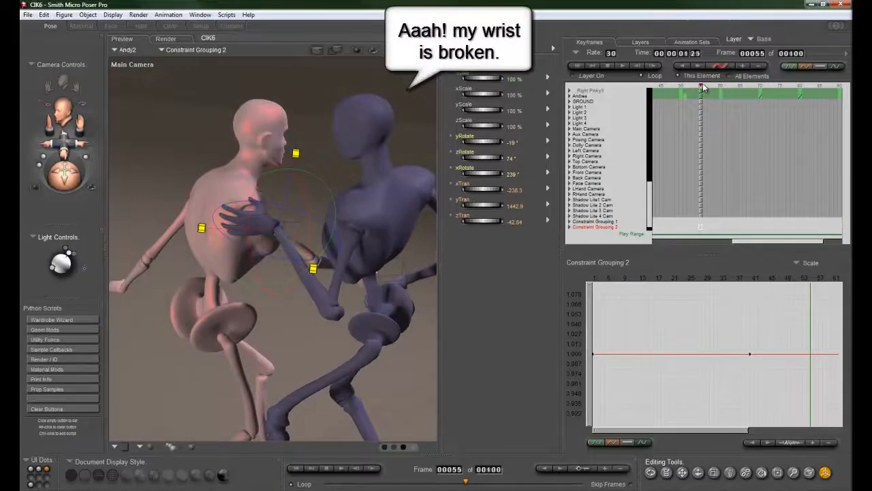
drag(704, 88, 723, 88)
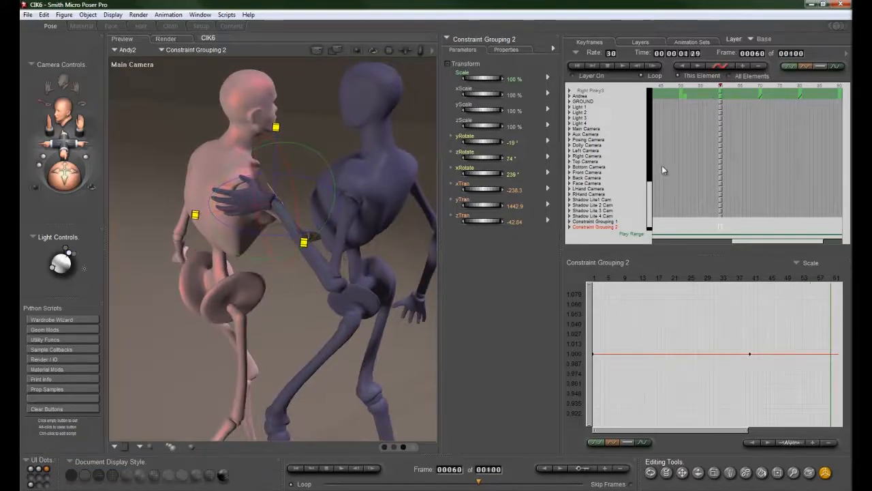
click(245, 199)
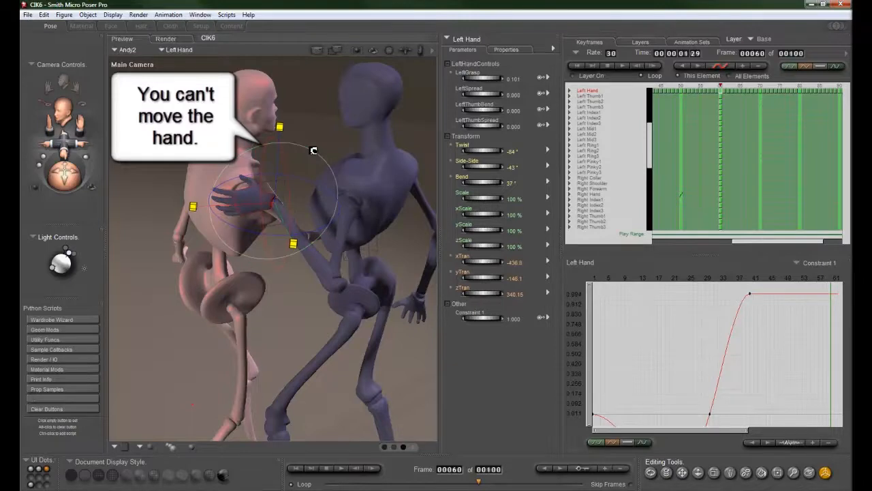
click(282, 195)
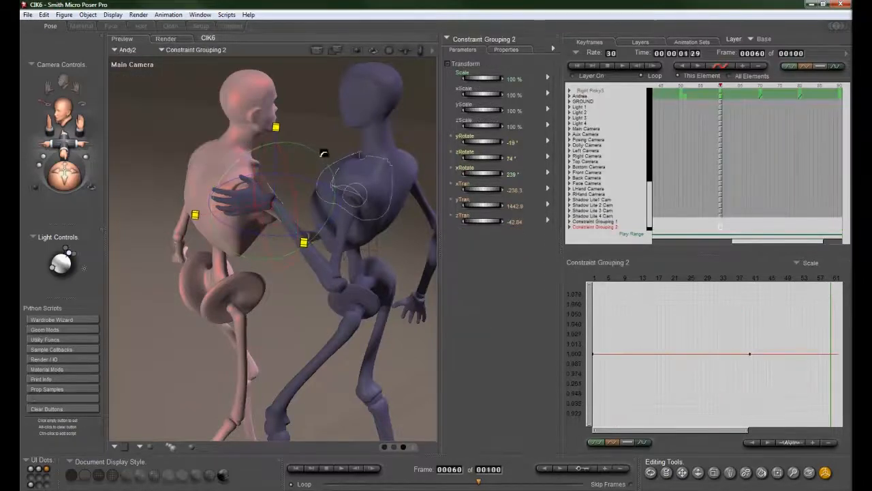
drag(319, 154, 268, 209)
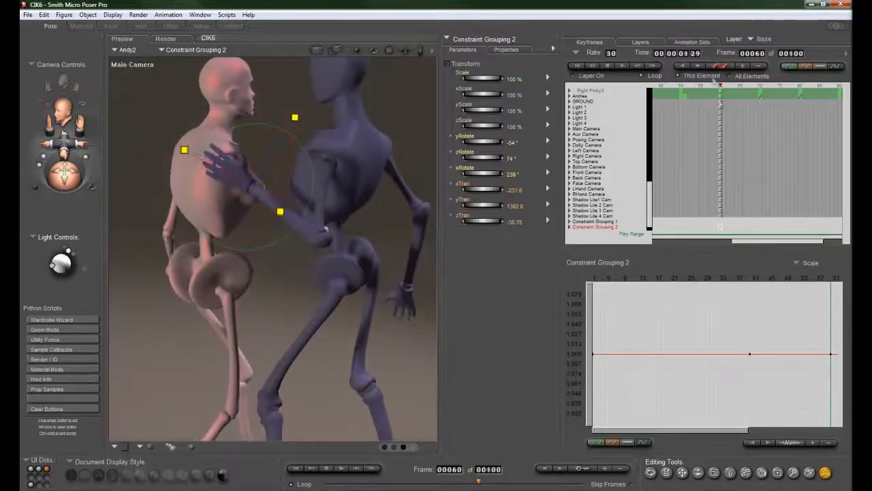
Key the left hand's Constraint 1 at 1 on frame 60 and at 0 on frame 70.
drag(742, 246, 692, 247)
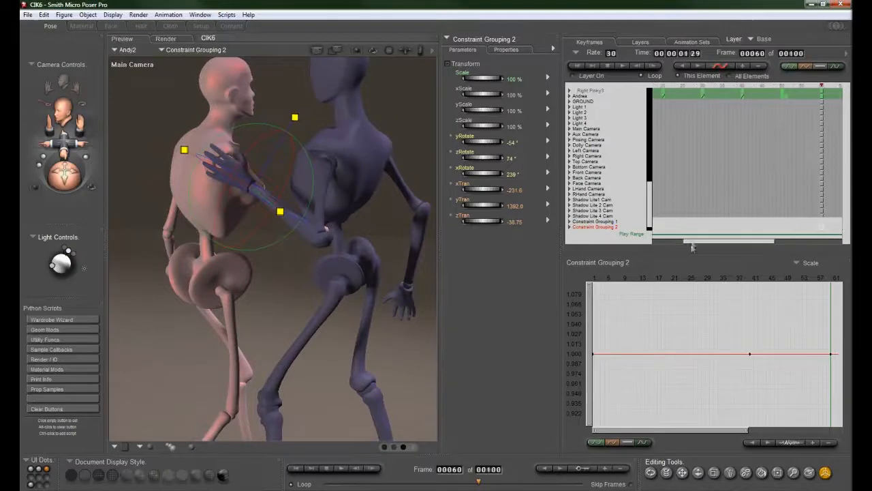
mouse_move(820, 87)
mouse_down()
mouse_move(697, 101)
mouse_move(830, 112)
mouse_up()
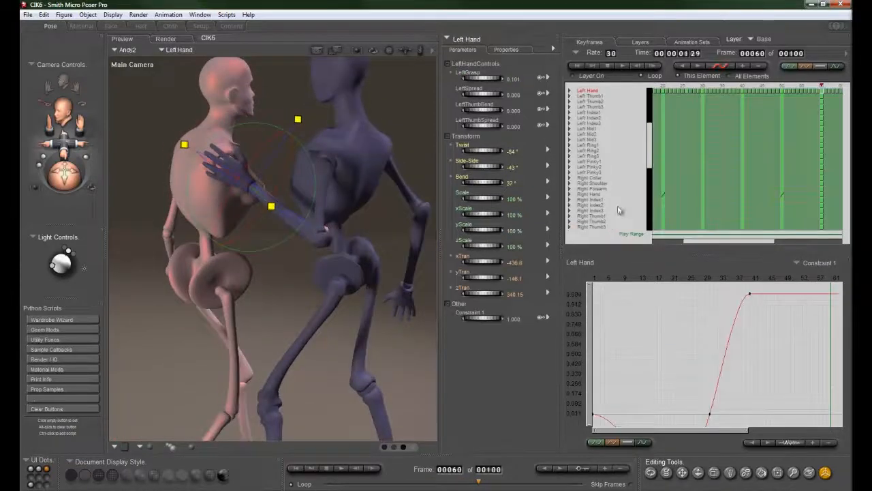
click(503, 317)
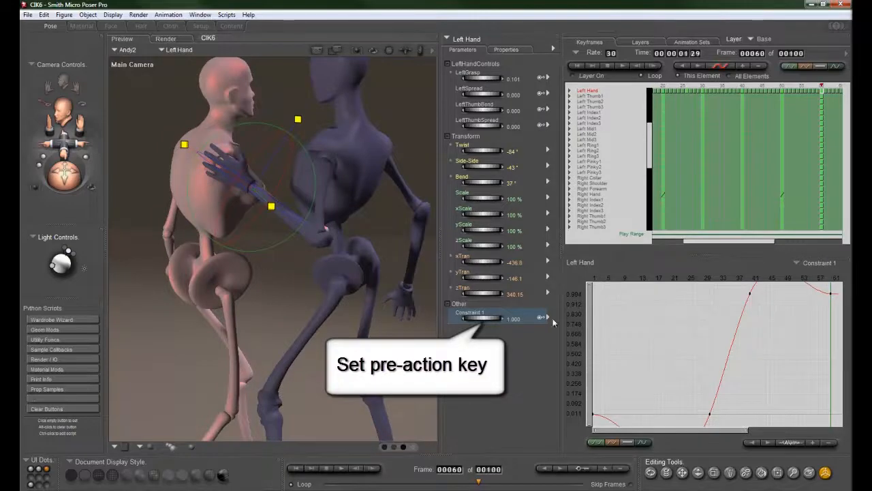
drag(730, 241, 759, 240)
click(802, 88)
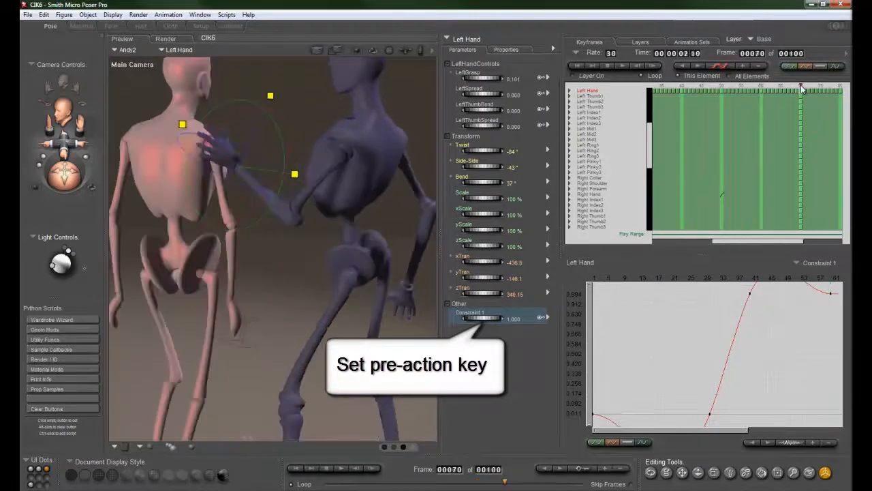
click(515, 318)
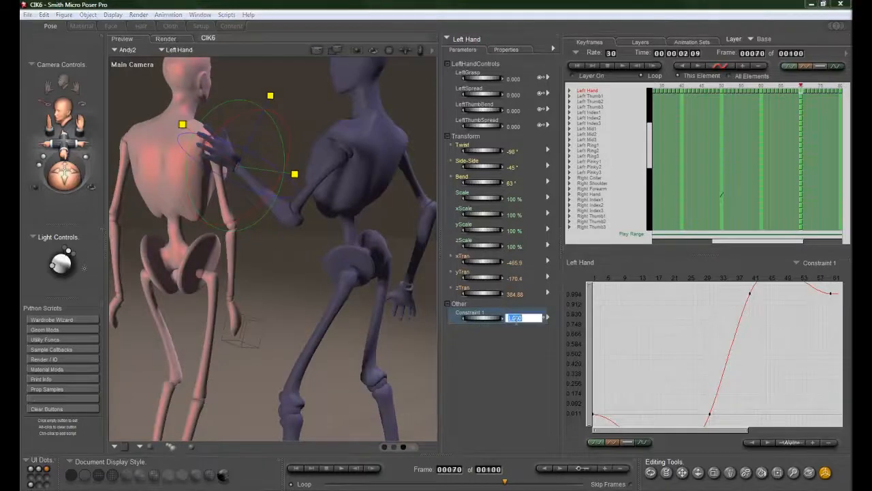
text(0)
key(Return)
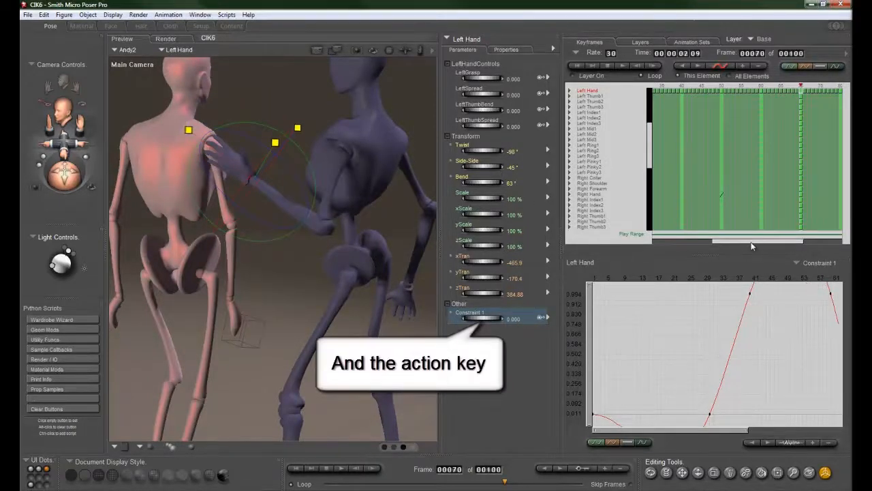
Apply linear interpolation to the left hand's Constraint 1 curve across frames 1 to 70.
drag(752, 246, 774, 244)
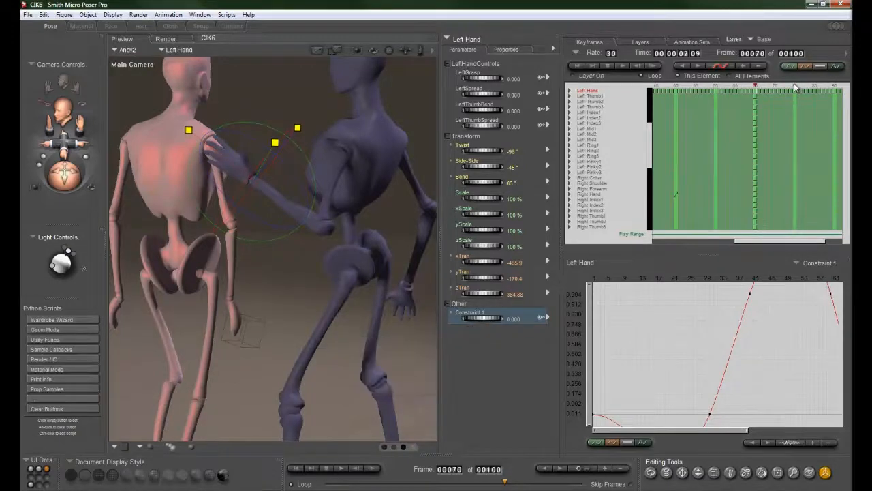
click(795, 89)
drag(718, 88, 659, 87)
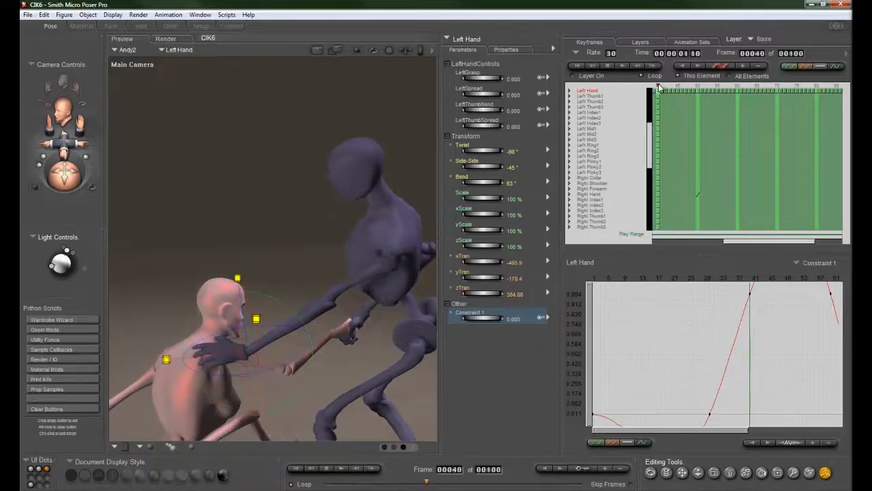
scroll(426, 328, down, 3)
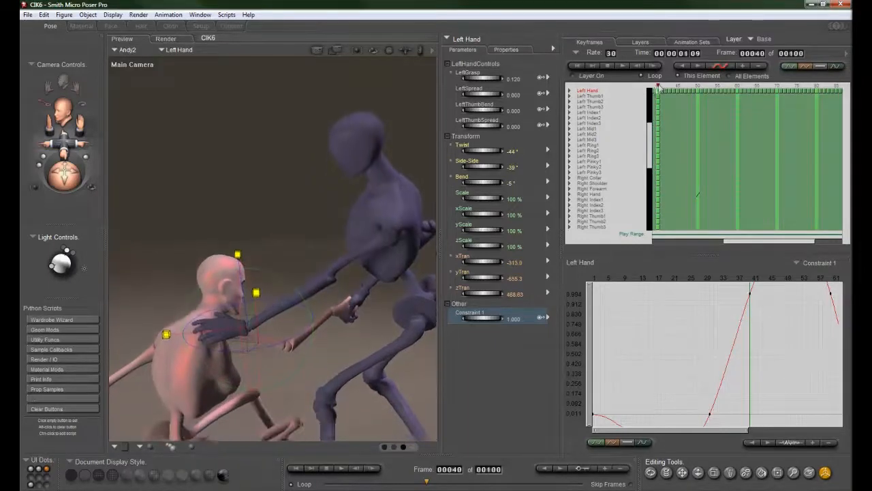
click(475, 315)
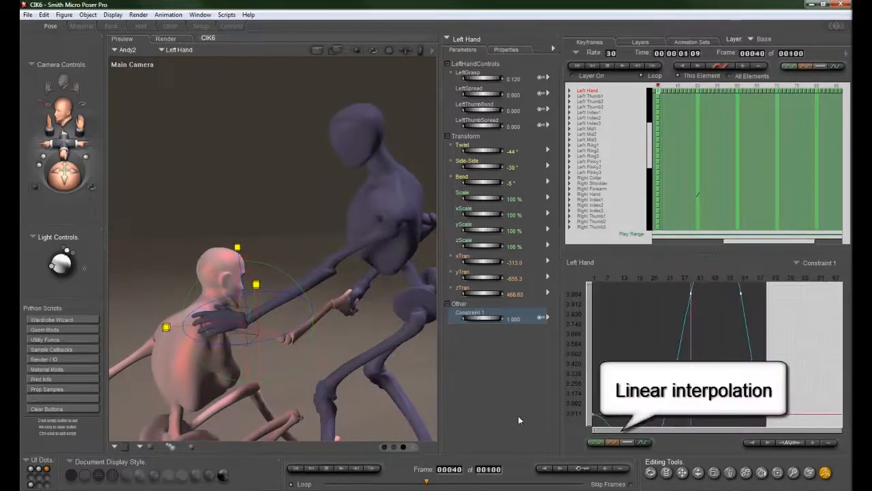
click(613, 442)
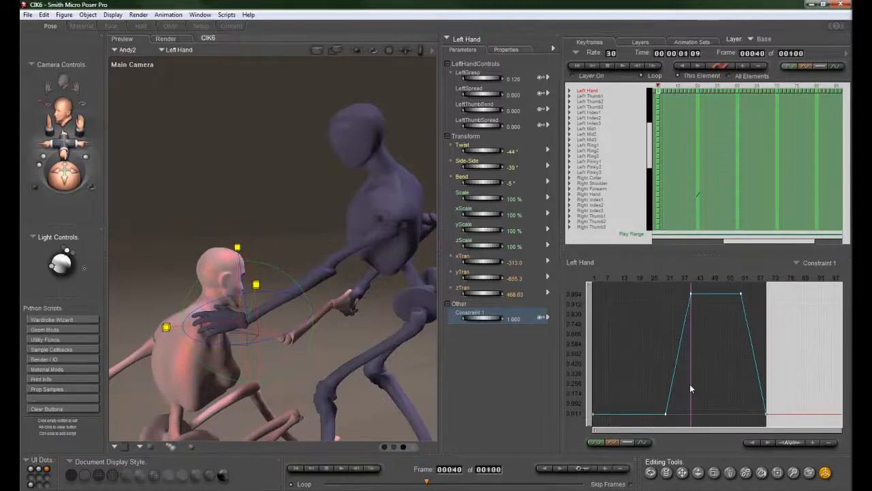
Add a Constraint 1 key at frame 45 with value 1 and lower the frame 40 key to just above 0.
click(705, 298)
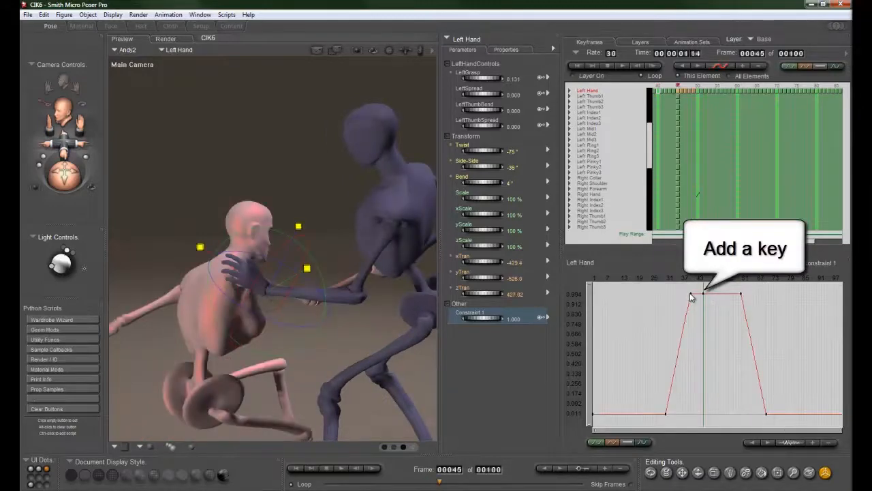
click(692, 296)
drag(692, 296, 688, 391)
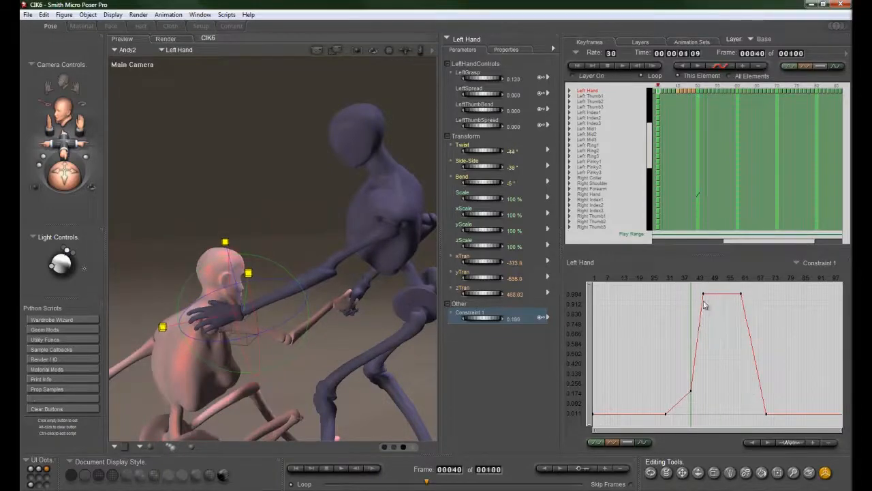
mouse_move(690, 316)
mouse_down()
mouse_move(704, 318)
mouse_move(684, 323)
mouse_move(682, 307)
mouse_move(685, 332)
mouse_move(698, 334)
mouse_move(685, 331)
mouse_up()
drag(691, 392, 693, 419)
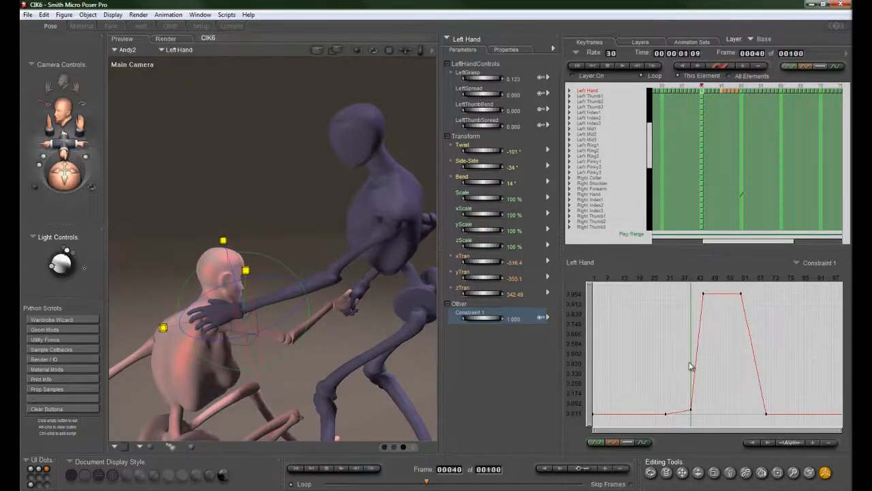
Scrub through the release motion and slightly adjust the position of Andy2's left hand at frame 80.
mouse_move(692, 358)
mouse_down()
mouse_move(665, 370)
mouse_move(771, 390)
mouse_up()
drag(783, 392, 799, 393)
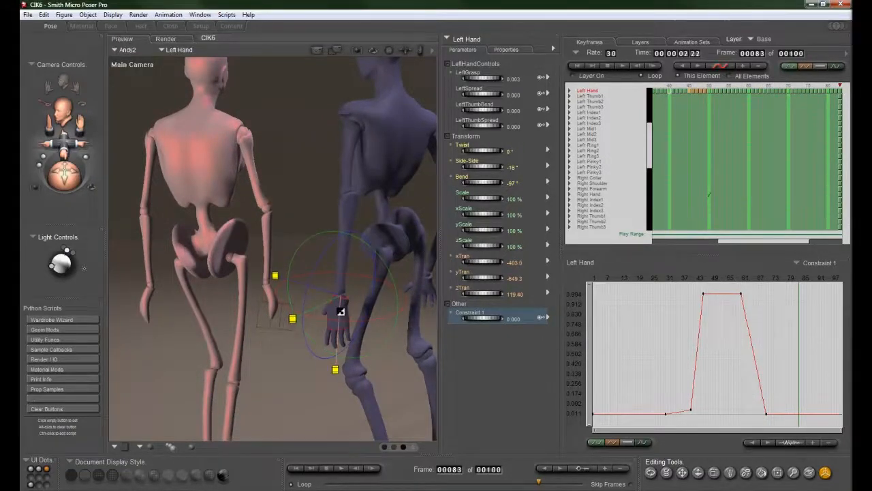
click(827, 88)
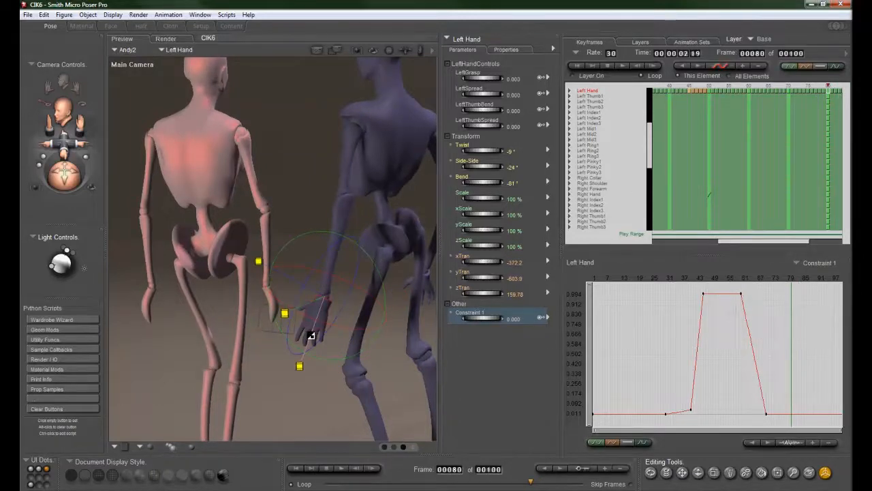
drag(311, 336, 314, 331)
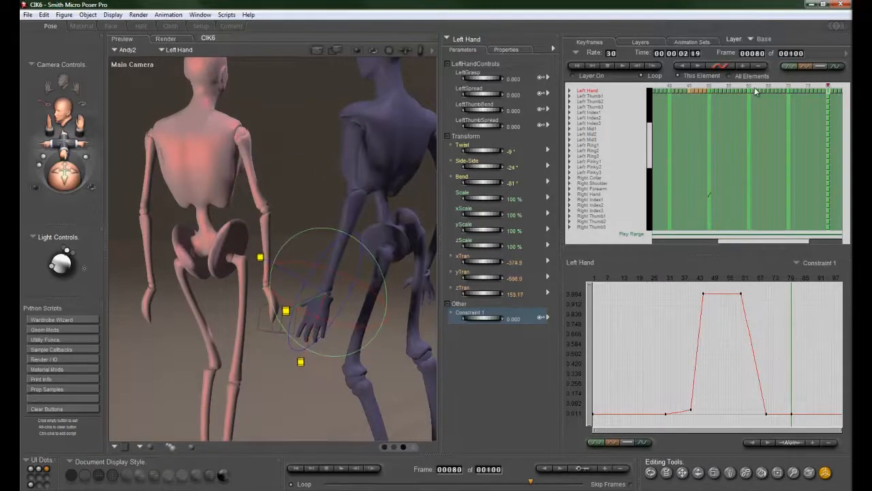
click(790, 88)
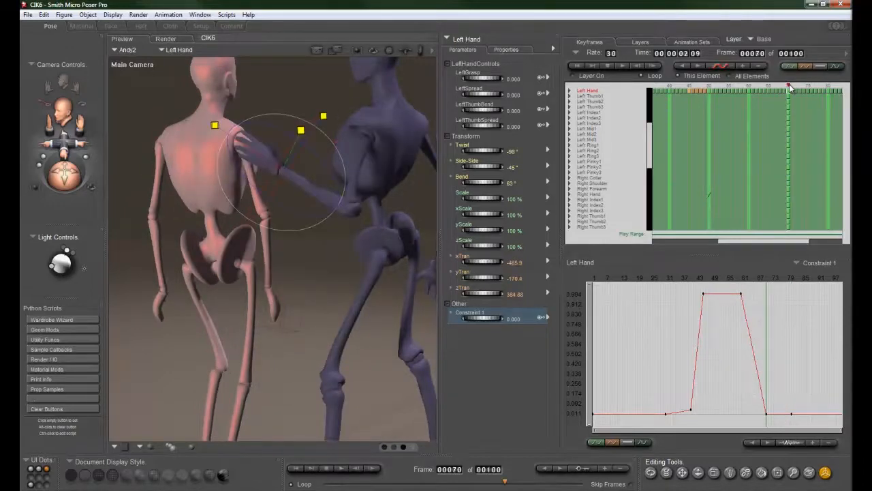
click(828, 88)
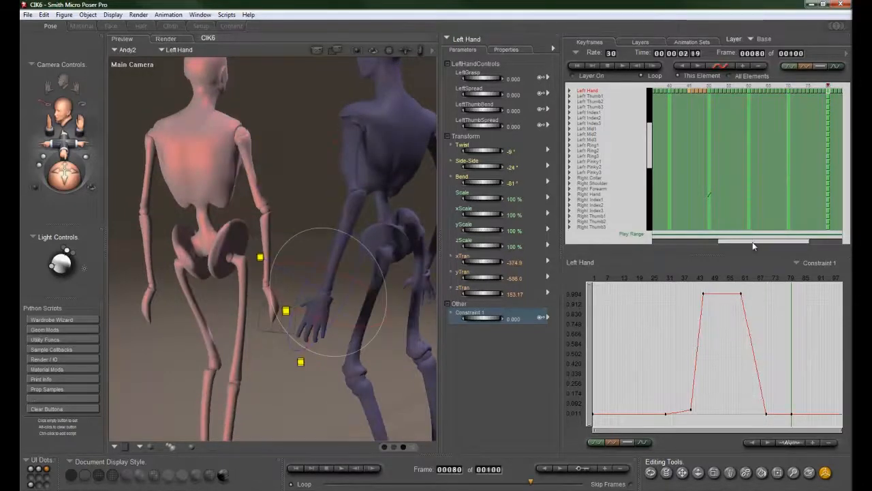
Raise Andy2's left hand slightly at frame 90 with yTran, and check the pose at frame 100.
drag(753, 246, 802, 246)
click(801, 87)
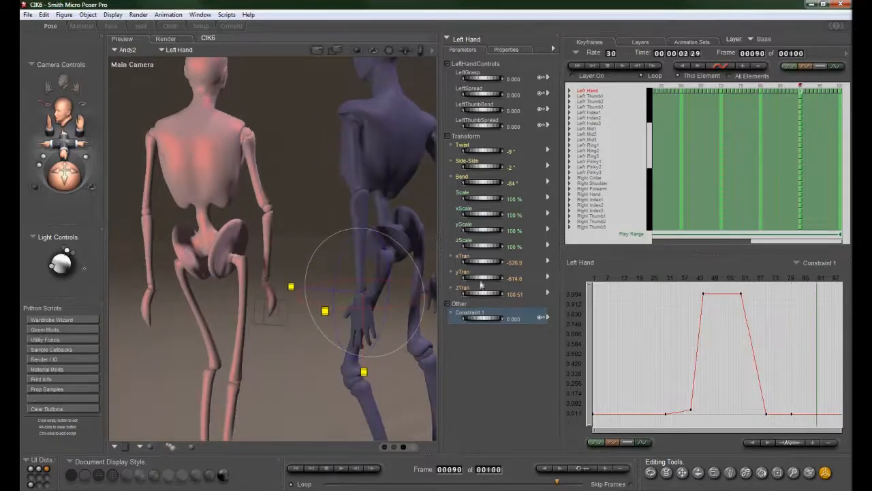
drag(483, 281, 492, 281)
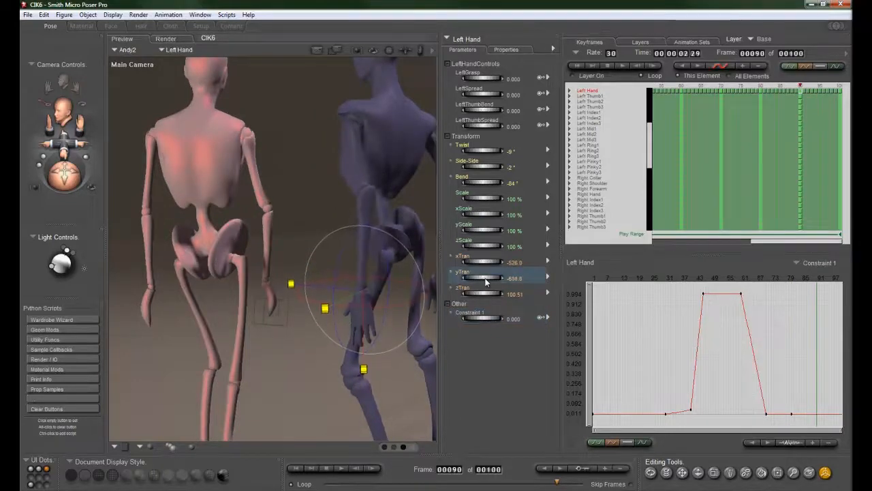
click(841, 87)
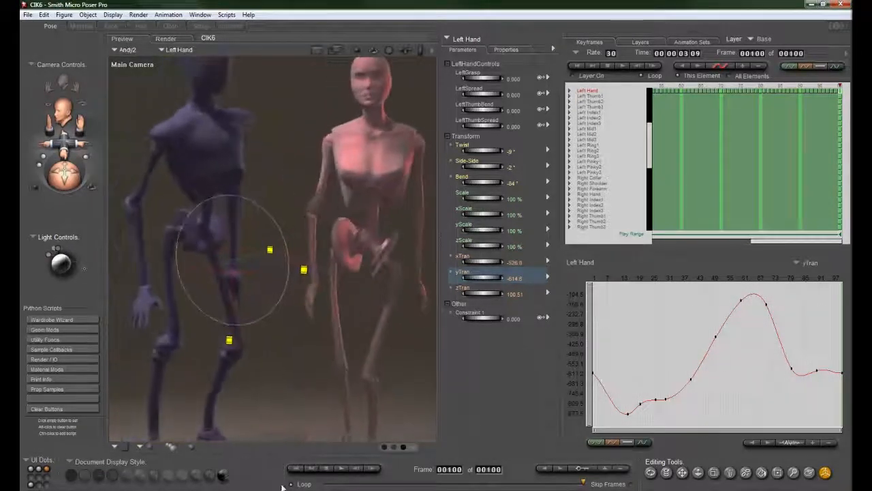
Switch to the larger preview layout without the animation palette, inspect the hand contact around frames 38 to 45, and play the animation from frame 1.
mouse_move(584, 485)
mouse_down()
mouse_move(339, 486)
mouse_move(511, 484)
mouse_up()
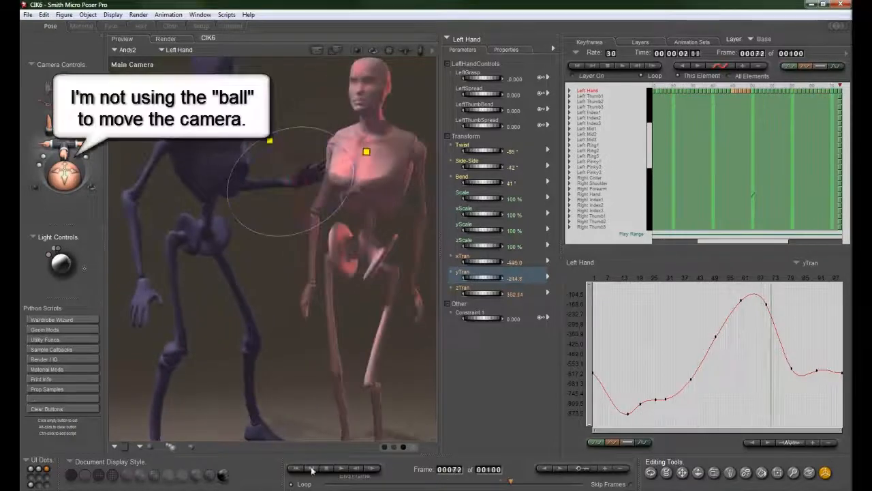
click(32, 470)
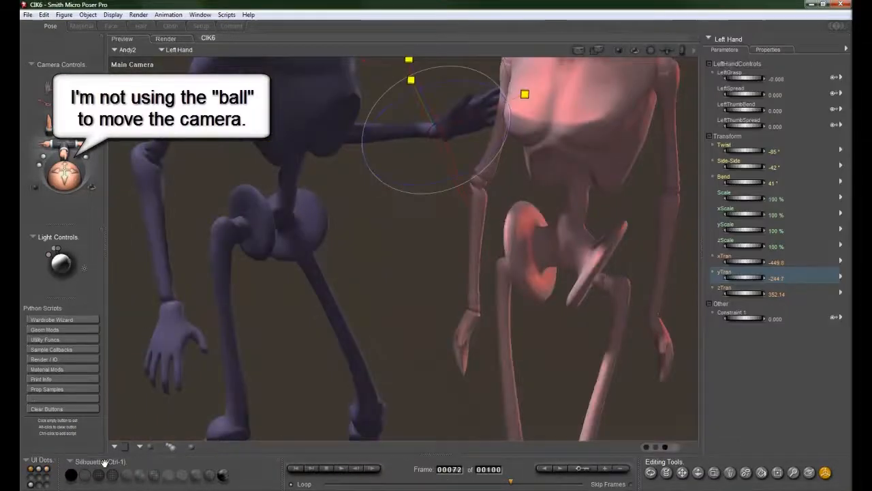
click(423, 485)
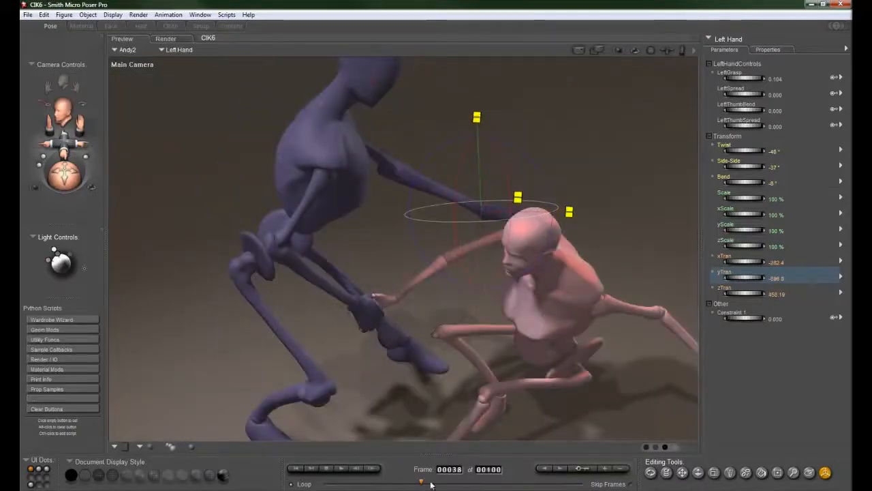
mouse_move(422, 483)
mouse_down()
mouse_move(390, 484)
mouse_move(432, 485)
mouse_move(383, 485)
mouse_move(440, 486)
mouse_up()
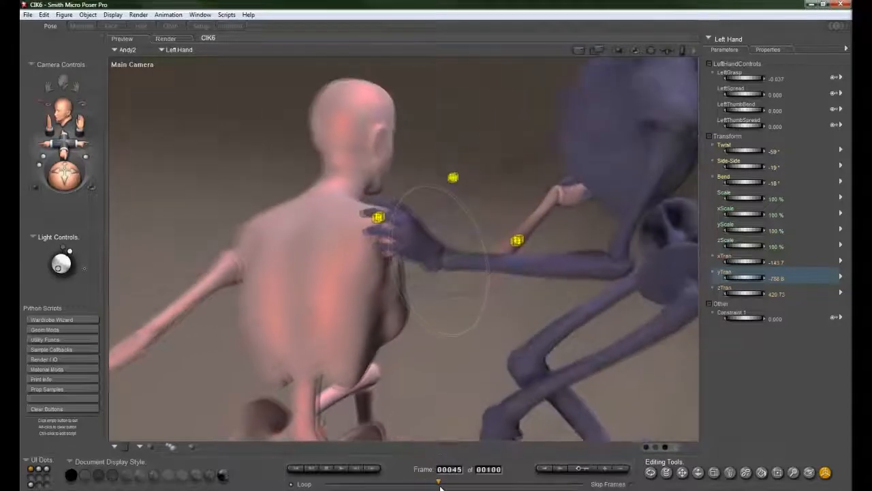
mouse_move(443, 484)
mouse_down()
mouse_move(461, 484)
mouse_move(282, 483)
mouse_up()
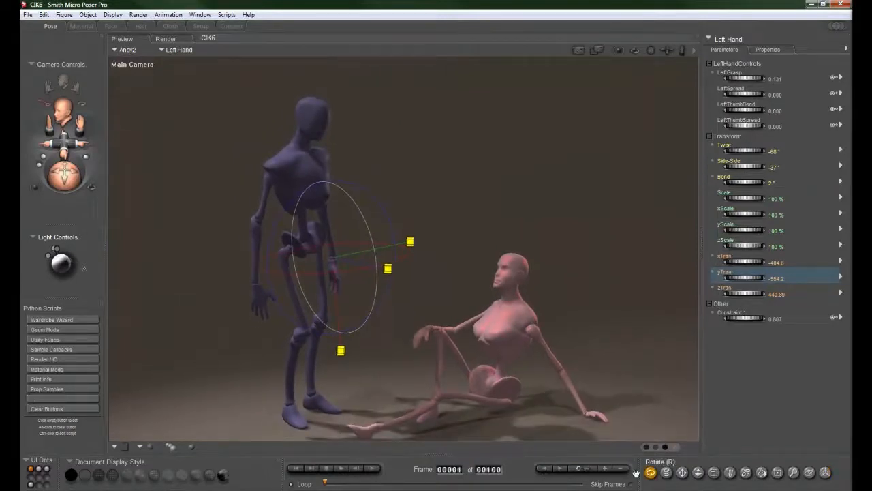
click(344, 472)
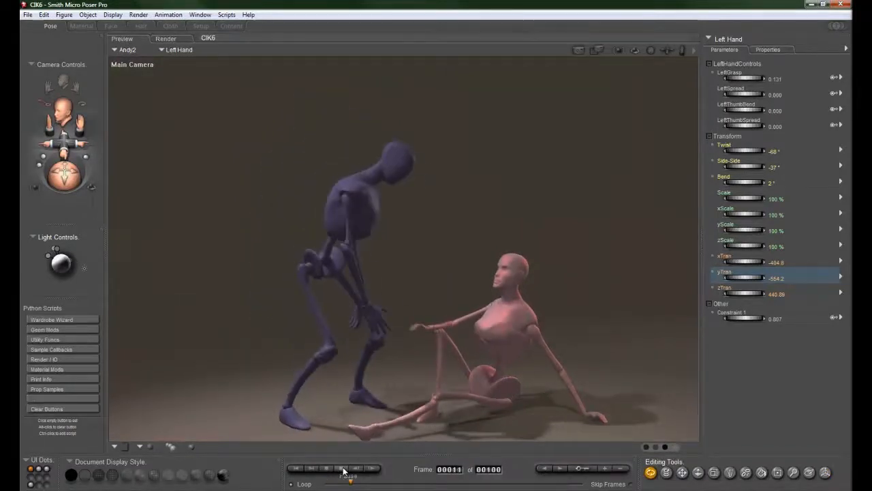